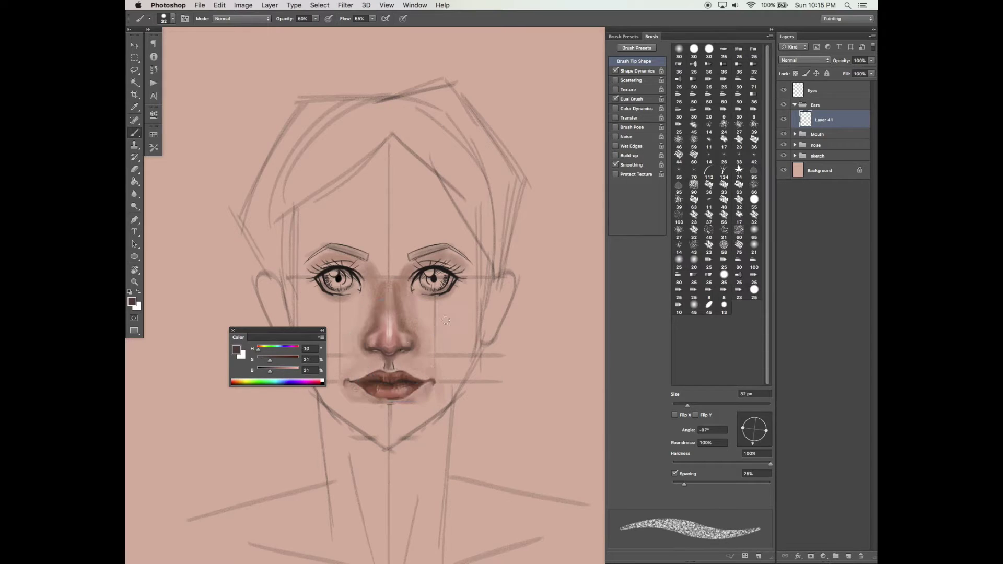
# - Trace over the outline of the ear on the right of the face with dark brush strokes
pyautogui.moveTo(500, 282)
pyautogui.mouseDown()
pyautogui.moveTo(515, 285)
pyautogui.moveTo(512, 298)
pyautogui.mouseUp()
pyautogui.moveTo(516, 280)
pyautogui.mouseDown()
pyautogui.moveTo(514, 301)
pyautogui.moveTo(482, 341)
pyautogui.mouseUp()
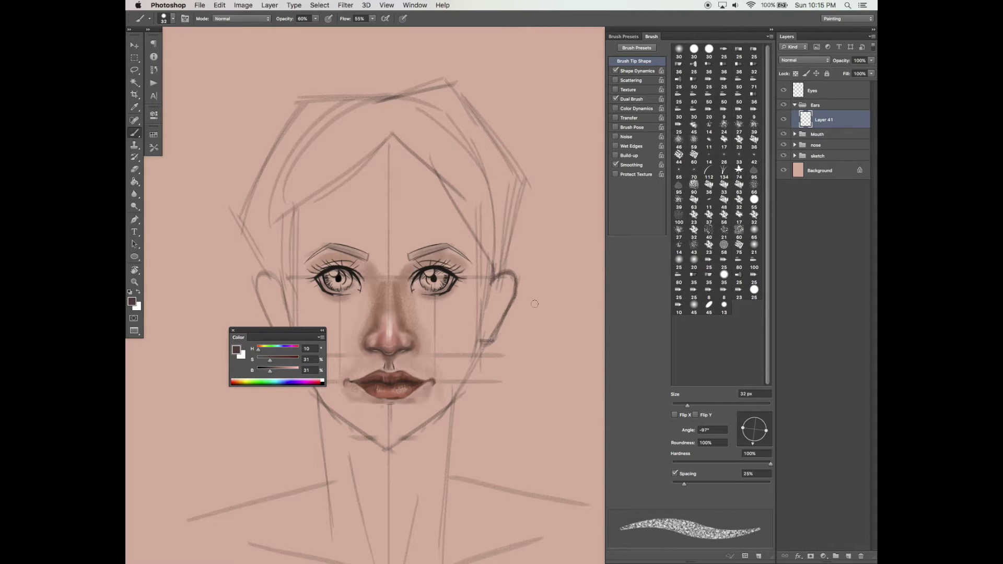
# - Switch to the full-screen view and draw the outer contour and lobe of a large example ear in the empty area beside the head
pyautogui.press('v')
pyautogui.press('f')
pyautogui.moveTo(532, 342); pyautogui.dragTo(458, 563)
pyautogui.moveTo(439, 412); pyautogui.dragTo(654, 322)
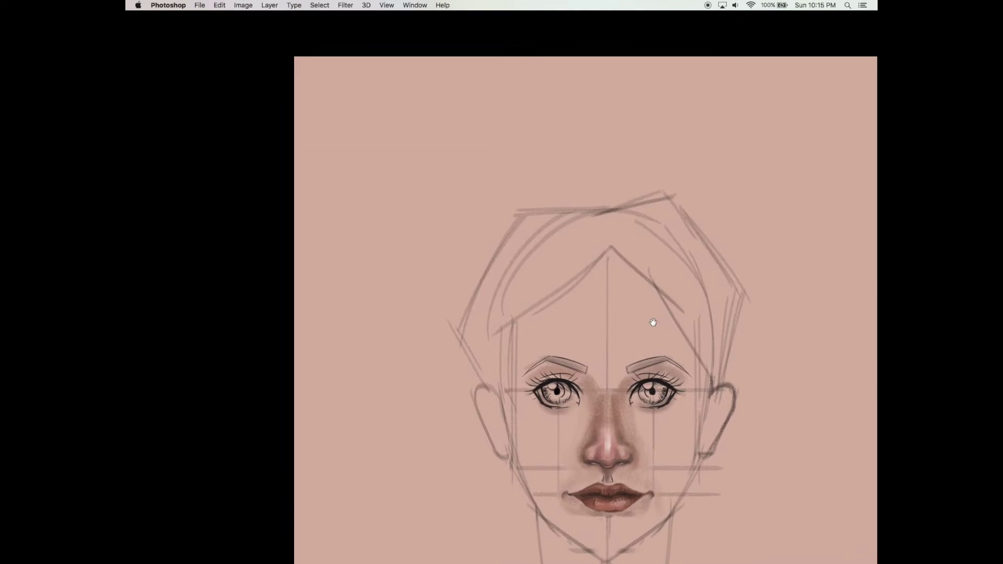
pyautogui.moveTo(403, 119)
pyautogui.mouseDown()
pyautogui.moveTo(376, 161)
pyautogui.moveTo(390, 204)
pyautogui.mouseUp()
pyautogui.moveTo(374, 163)
pyautogui.mouseDown()
pyautogui.moveTo(447, 123)
pyautogui.moveTo(459, 133)
pyautogui.mouseUp()
pyautogui.moveTo(386, 128)
pyautogui.mouseDown()
pyautogui.moveTo(464, 182)
pyautogui.moveTo(393, 285)
pyautogui.moveTo(404, 262)
pyautogui.mouseUp()
pyautogui.moveTo(395, 265)
pyautogui.mouseDown()
pyautogui.moveTo(408, 290)
pyautogui.moveTo(432, 276)
pyautogui.mouseUp()
# - Write a short note near the top of the example ear and erase it
pyautogui.moveTo(434, 77)
pyautogui.mouseDown()
pyautogui.moveTo(433, 105)
pyautogui.moveTo(451, 90)
pyautogui.mouseUp()
pyautogui.moveTo(451, 78)
pyautogui.mouseDown()
pyautogui.moveTo(452, 107)
pyautogui.moveTo(471, 80)
pyautogui.moveTo(488, 82)
pyautogui.mouseUp()
pyautogui.moveTo(515, 75); pyautogui.dragTo(513, 107)
pyautogui.moveTo(529, 74)
pyautogui.mouseDown()
pyautogui.moveTo(512, 97)
pyautogui.moveTo(547, 114)
pyautogui.mouseUp()
pyautogui.press('e')
pyautogui.moveTo(433, 79)
pyautogui.mouseDown()
pyautogui.moveTo(481, 75)
pyautogui.moveTo(481, 86)
pyautogui.moveTo(547, 72)
pyautogui.moveTo(535, 78)
pyautogui.moveTo(524, 117)
pyautogui.mouseUp()
# - Draw a curved Y-shaped fold inside the example ear, with its tail hooking forward above the lobe
pyautogui.press('b')
pyautogui.moveTo(412, 159); pyautogui.dragTo(413, 156)
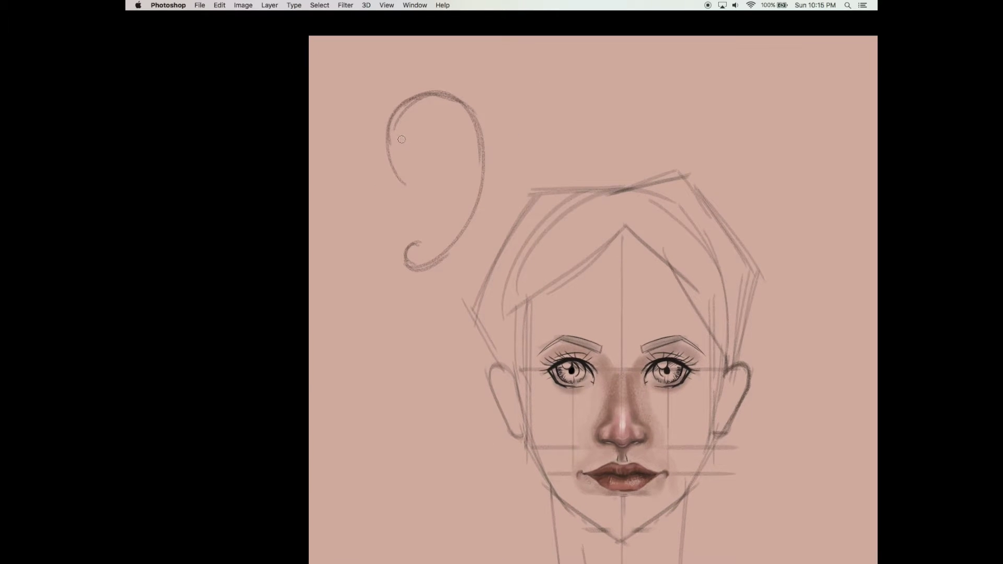
pyautogui.moveTo(390, 138)
pyautogui.mouseDown()
pyautogui.moveTo(427, 161)
pyautogui.moveTo(390, 138)
pyautogui.moveTo(424, 124)
pyautogui.moveTo(414, 207)
pyautogui.moveTo(424, 220)
pyautogui.moveTo(441, 181)
pyautogui.moveTo(412, 123)
pyautogui.moveTo(441, 180)
pyautogui.moveTo(414, 211)
pyautogui.mouseUp()
# - Write the note Letter "Y" above the head, beside the example ear
pyautogui.moveTo(503, 65)
pyautogui.mouseDown()
pyautogui.moveTo(533, 95)
pyautogui.moveTo(554, 99)
pyautogui.moveTo(567, 78)
pyautogui.moveTo(595, 83)
pyautogui.moveTo(620, 66)
pyautogui.moveTo(660, 82)
pyautogui.mouseUp()
pyautogui.moveTo(674, 51)
pyautogui.mouseDown()
pyautogui.moveTo(663, 120)
pyautogui.moveTo(696, 59)
pyautogui.mouseUp()
pyautogui.moveTo(692, 52); pyautogui.dragTo(690, 64)
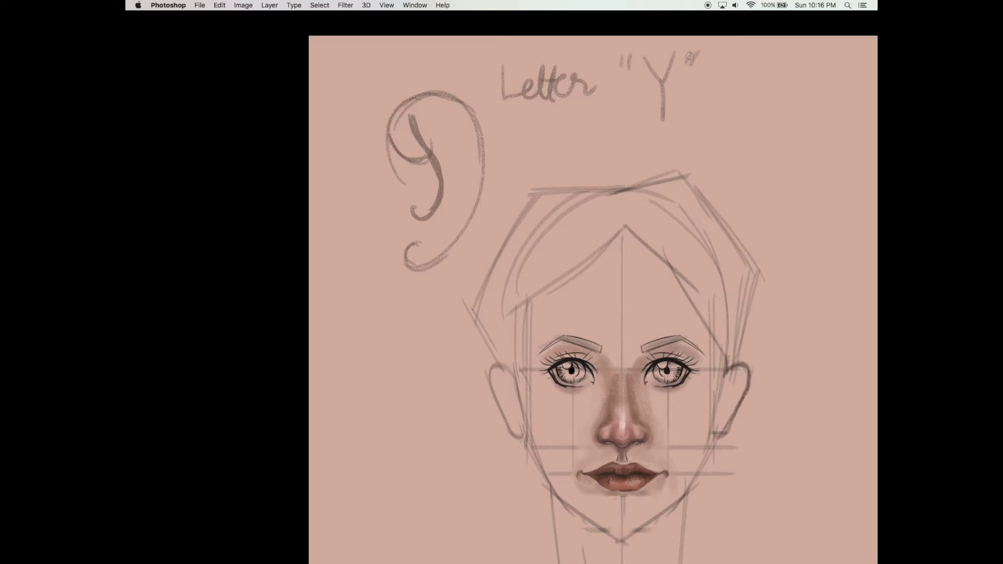
# - Darken the strokes of the Y-shaped fold inside the example ear
pyautogui.moveTo(401, 149); pyautogui.dragTo(421, 159)
pyautogui.moveTo(418, 121)
pyautogui.mouseDown()
pyautogui.moveTo(443, 177)
pyautogui.moveTo(415, 203)
pyautogui.moveTo(425, 94)
pyautogui.moveTo(465, 113)
pyautogui.mouseUp()
pyautogui.hscroll(-1, 626, 88)
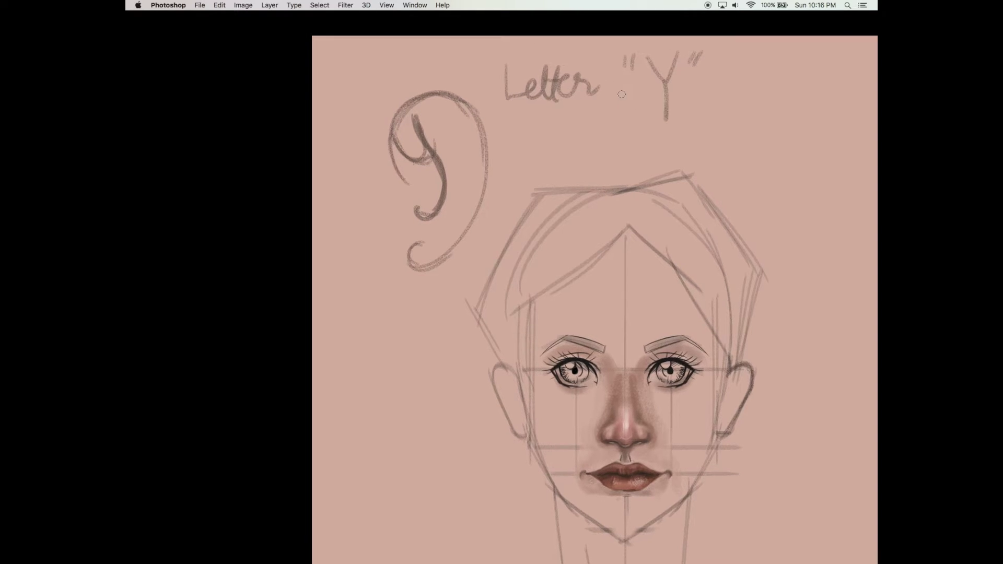
# - Erase the handwritten Letter "Y" note above the head
pyautogui.moveTo(517, 66)
pyautogui.mouseDown()
pyautogui.moveTo(697, 50)
pyautogui.moveTo(510, 93)
pyautogui.moveTo(700, 60)
pyautogui.moveTo(534, 101)
pyautogui.moveTo(606, 97)
pyautogui.moveTo(672, 77)
pyautogui.moveTo(665, 109)
pyautogui.mouseUp()
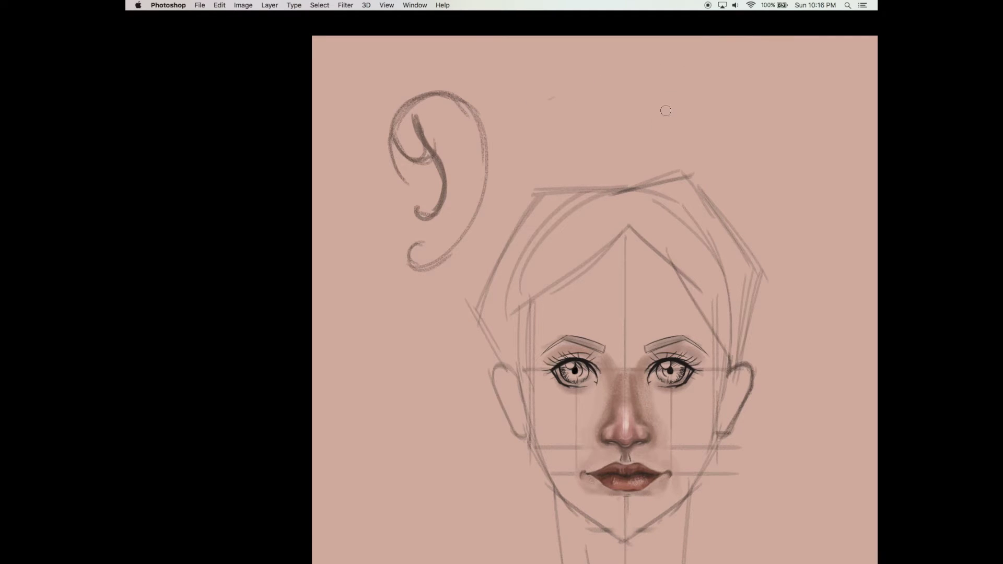
pyautogui.moveTo(561, 117); pyautogui.dragTo(553, 91)
pyautogui.moveTo(442, 184); pyautogui.dragTo(438, 174)
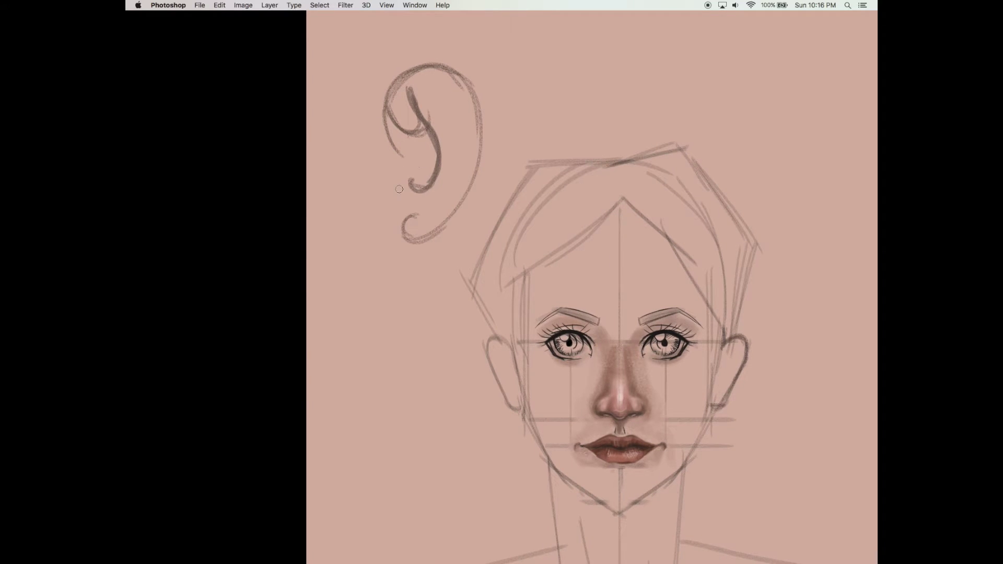
# - Rework the tail of the Y-shaped fold so that it hooks lower, just above the lobe of the example ear
pyautogui.moveTo(399, 181)
pyautogui.mouseDown()
pyautogui.moveTo(396, 198)
pyautogui.moveTo(418, 169)
pyautogui.moveTo(424, 188)
pyautogui.moveTo(439, 176)
pyautogui.moveTo(415, 207)
pyautogui.moveTo(403, 202)
pyautogui.mouseUp()
pyautogui.press('super+z')
pyautogui.press('e')
pyautogui.moveTo(442, 171); pyautogui.dragTo(405, 211)
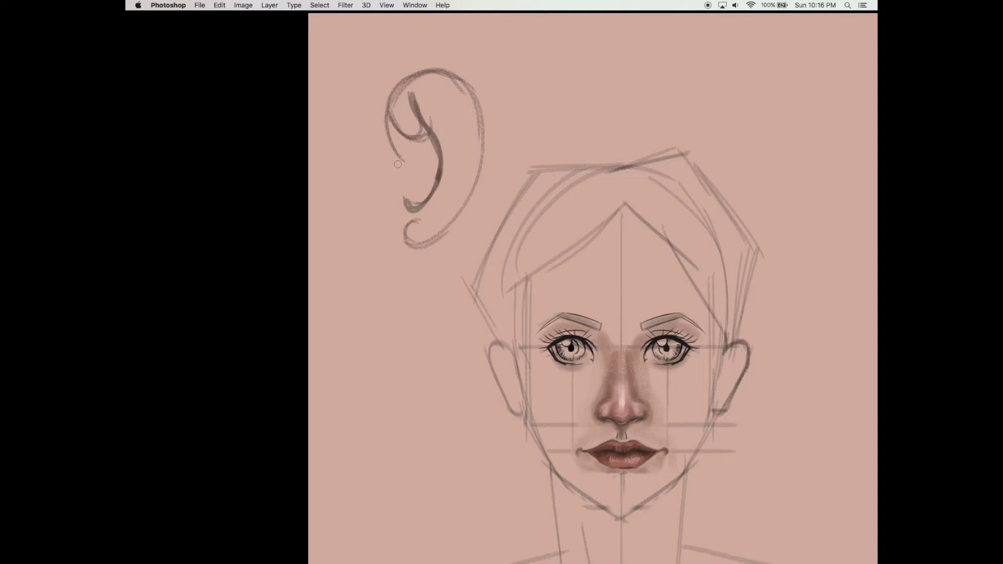
# - Try to sketch the tragus bumps at the front edge of the example ear, reducing the brush size between attempts
pyautogui.moveTo(393, 171)
pyautogui.mouseDown()
pyautogui.moveTo(393, 192)
pyautogui.moveTo(400, 164)
pyautogui.mouseUp()
pyautogui.hscroll(-2, 438, 153)
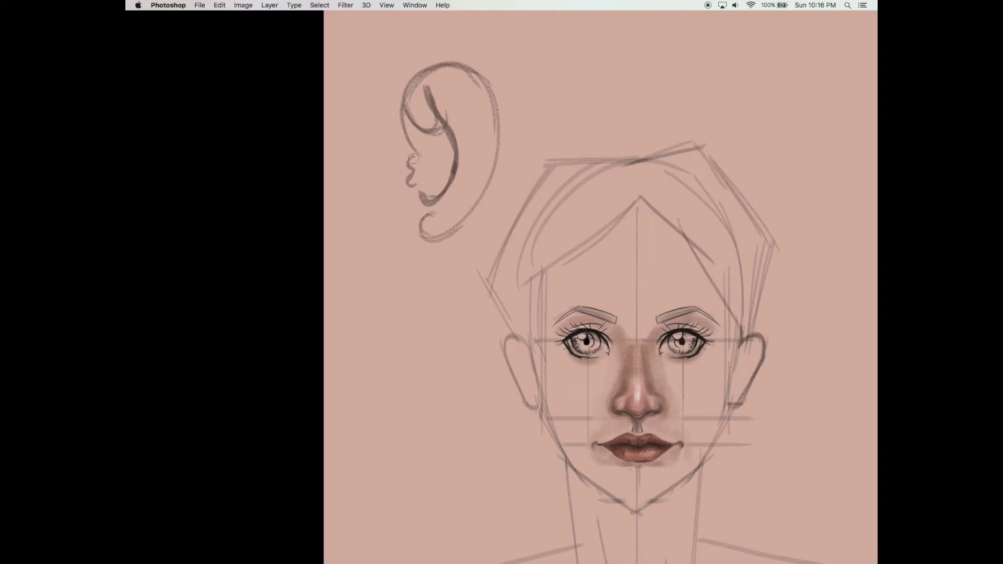
pyautogui.press('super+z')
pyautogui.press('[')
pyautogui.moveTo(417, 158); pyautogui.dragTo(416, 186)
pyautogui.hscroll(-1, 442, 143)
pyautogui.press('super+z')
# - Draw the tragus as a small double bump at the front edge of the example ear and darken it
pyautogui.moveTo(415, 157); pyautogui.dragTo(413, 183)
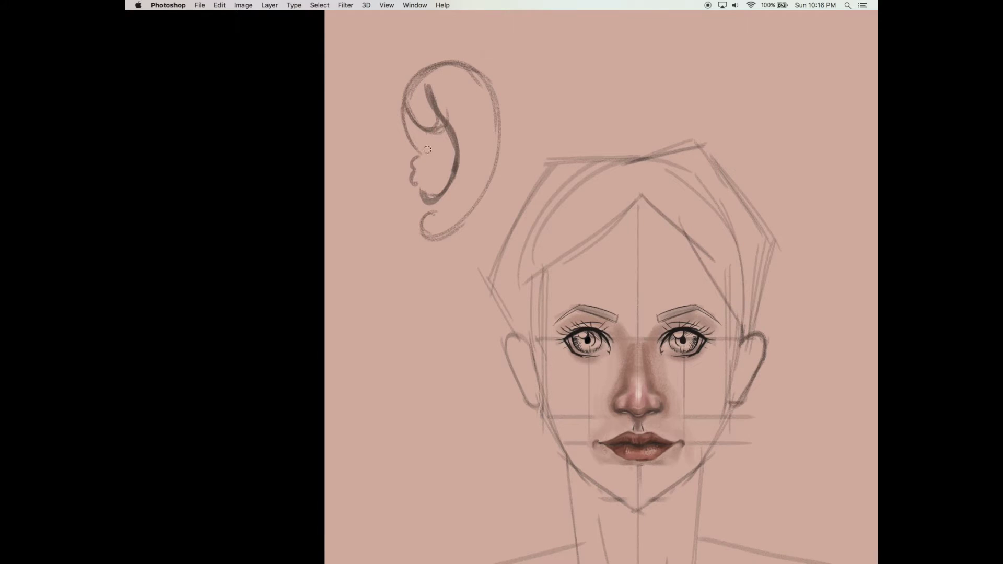
pyautogui.moveTo(545, 93); pyautogui.dragTo(544, 110)
pyautogui.press('super+z')
pyautogui.moveTo(413, 178); pyautogui.dragTo(418, 158)
pyautogui.moveTo(468, 161); pyautogui.dragTo(466, 188)
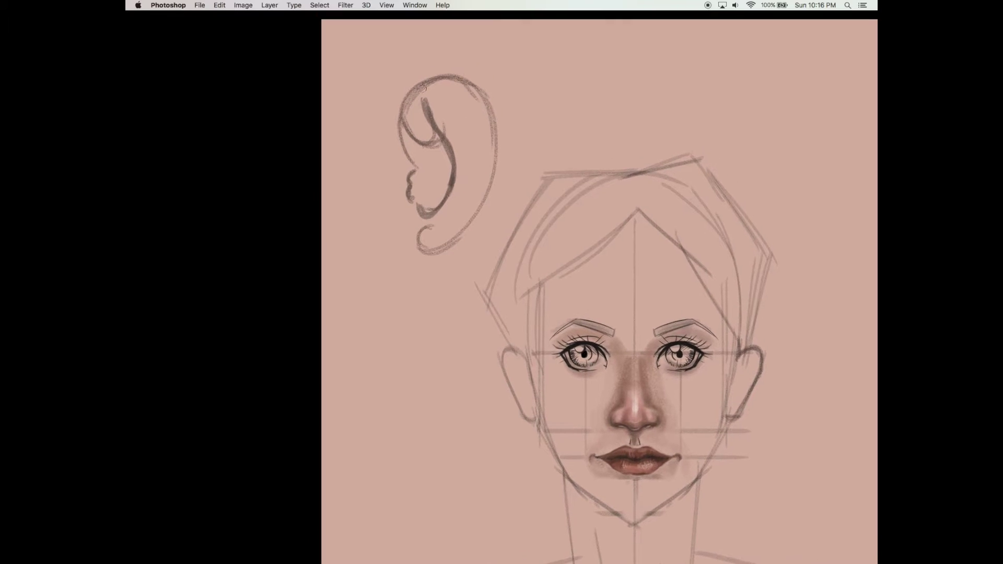
# - Sketch the inner edge of the example ear's rim along the front, across the top and down the upper back
pyautogui.moveTo(417, 168)
pyautogui.mouseDown()
pyautogui.moveTo(414, 109)
pyautogui.moveTo(426, 111)
pyautogui.moveTo(411, 150)
pyautogui.moveTo(435, 92)
pyautogui.moveTo(405, 96)
pyautogui.moveTo(413, 165)
pyautogui.mouseUp()
pyautogui.moveTo(411, 114)
pyautogui.mouseDown()
pyautogui.moveTo(410, 163)
pyautogui.moveTo(435, 83)
pyautogui.moveTo(476, 118)
pyautogui.mouseUp()
pyautogui.moveTo(447, 88)
pyautogui.mouseDown()
pyautogui.moveTo(481, 123)
pyautogui.moveTo(486, 168)
pyautogui.mouseUp()
pyautogui.moveTo(480, 124); pyautogui.dragTo(482, 162)
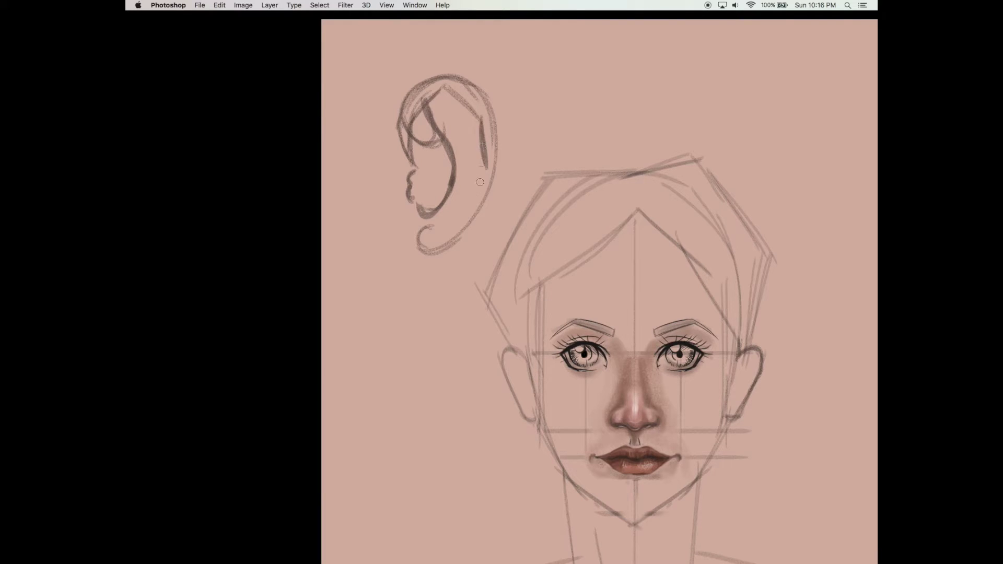
pyautogui.moveTo(406, 125)
pyautogui.mouseDown()
pyautogui.moveTo(425, 93)
pyautogui.moveTo(410, 132)
pyautogui.moveTo(446, 83)
pyautogui.moveTo(410, 101)
pyautogui.mouseUp()
# - Continue the inner rim line down the back of the example ear to close off the lobe
pyautogui.scroll(-1, 418, 104)
pyautogui.press('b')
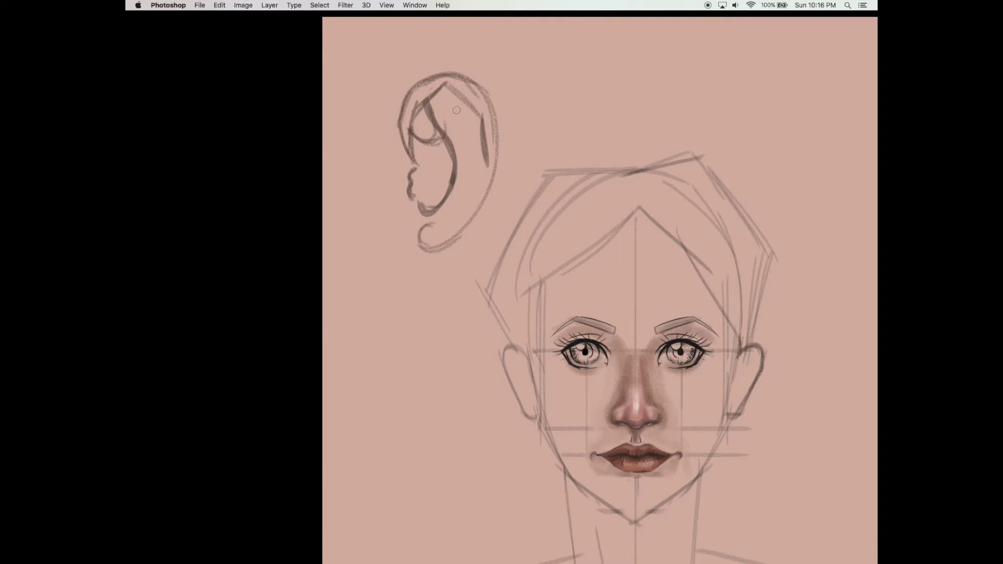
pyautogui.moveTo(483, 166)
pyautogui.mouseDown()
pyautogui.moveTo(450, 217)
pyautogui.moveTo(484, 167)
pyautogui.mouseUp()
pyautogui.moveTo(484, 167); pyautogui.dragTo(464, 202)
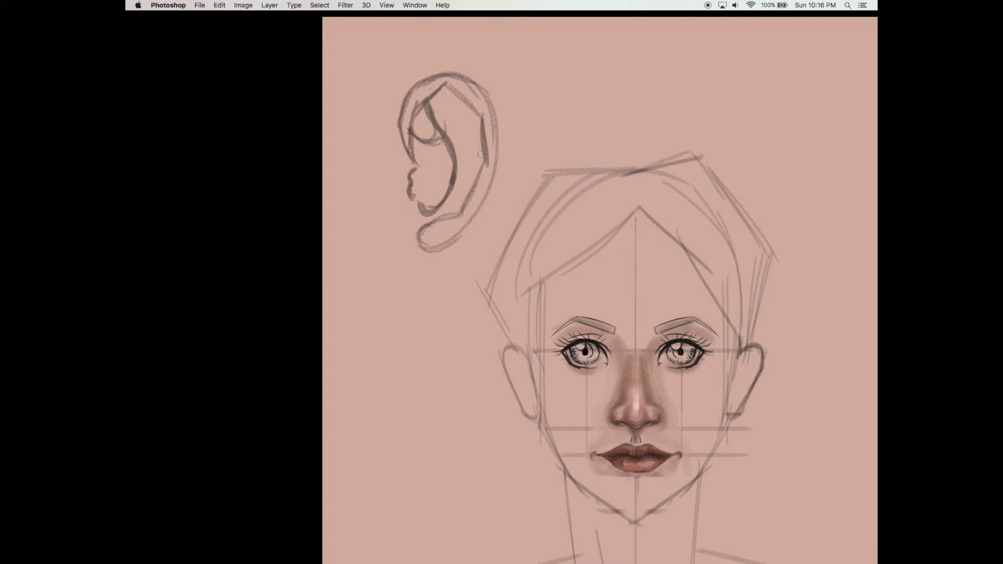
# - Add second contour lines around the fork and stem of the Y-shaped fold to give it thickness in the example ear
pyautogui.moveTo(414, 130)
pyautogui.mouseDown()
pyautogui.moveTo(433, 139)
pyautogui.moveTo(428, 106)
pyautogui.moveTo(424, 133)
pyautogui.mouseUp()
pyautogui.moveTo(409, 126)
pyautogui.mouseDown()
pyautogui.moveTo(426, 123)
pyautogui.moveTo(422, 105)
pyautogui.mouseUp()
pyautogui.moveTo(427, 115)
pyautogui.mouseDown()
pyautogui.moveTo(410, 126)
pyautogui.moveTo(435, 150)
pyautogui.mouseUp()
pyautogui.moveTo(429, 99)
pyautogui.mouseDown()
pyautogui.moveTo(450, 137)
pyautogui.moveTo(453, 176)
pyautogui.moveTo(435, 191)
pyautogui.moveTo(446, 161)
pyautogui.moveTo(434, 139)
pyautogui.moveTo(457, 127)
pyautogui.mouseUp()
pyautogui.press('e')
pyautogui.press('b')
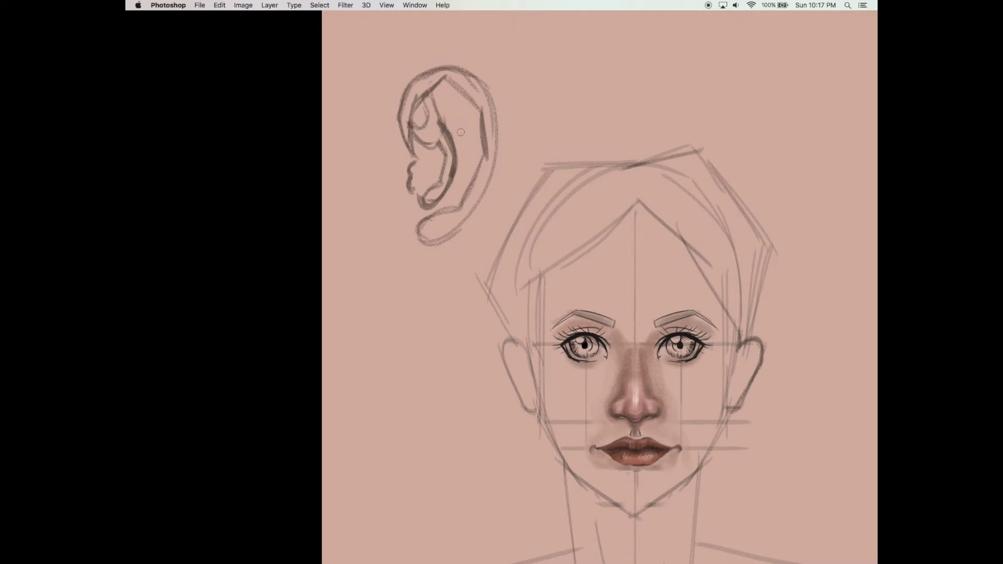
pyautogui.moveTo(410, 139); pyautogui.dragTo(434, 160)
pyautogui.moveTo(447, 119); pyautogui.dragTo(450, 82)
pyautogui.moveTo(439, 117); pyautogui.dragTo(481, 119)
# - Return to the ear on the right of the face and set the brush flow to 87%
pyautogui.moveTo(482, 159)
pyautogui.mouseDown()
pyautogui.moveTo(463, 202)
pyautogui.moveTo(430, 208)
pyautogui.moveTo(467, 112)
pyautogui.moveTo(443, 46)
pyautogui.mouseUp()
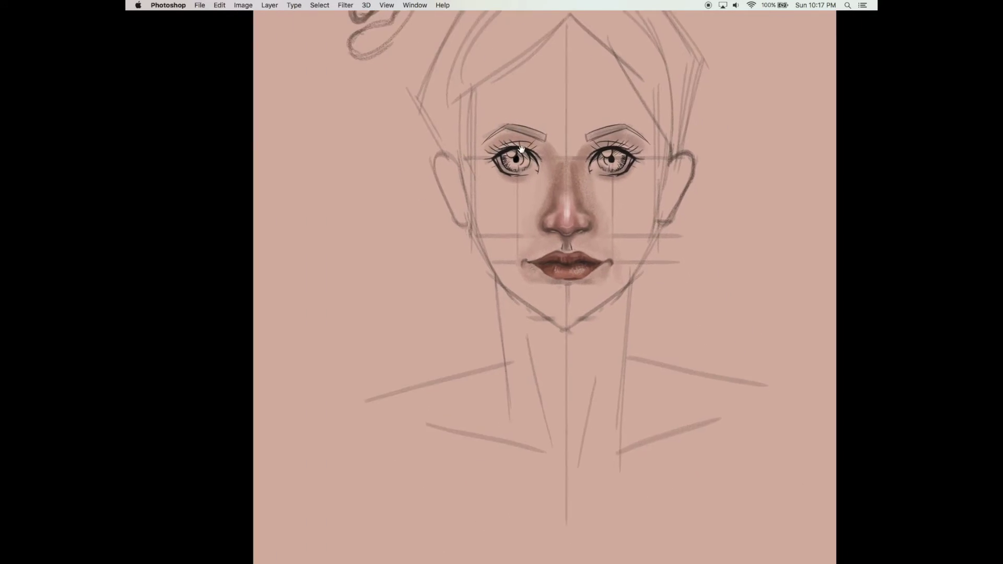
pyautogui.moveTo(606, 88); pyautogui.dragTo(442, 202)
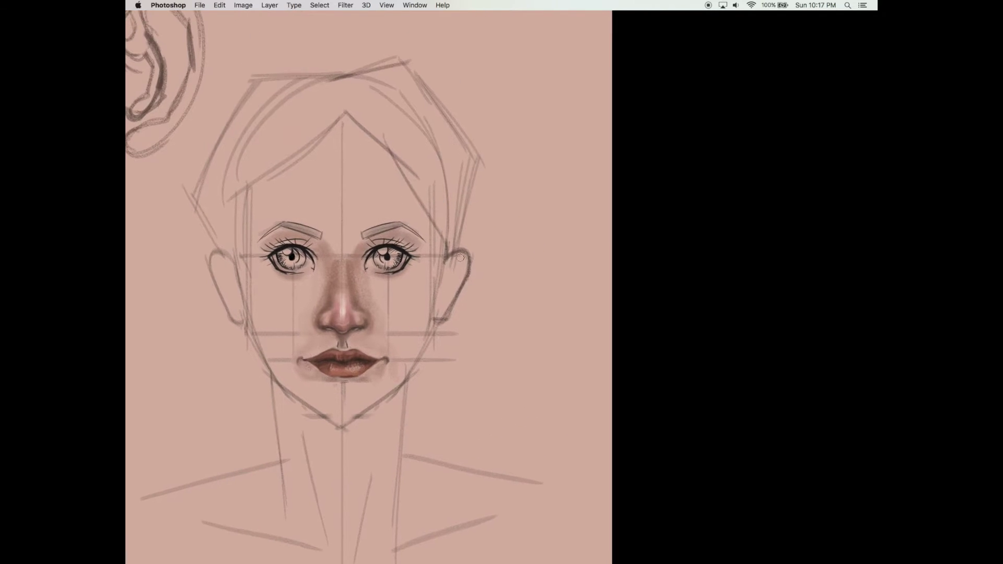
pyautogui.click(482, 228)
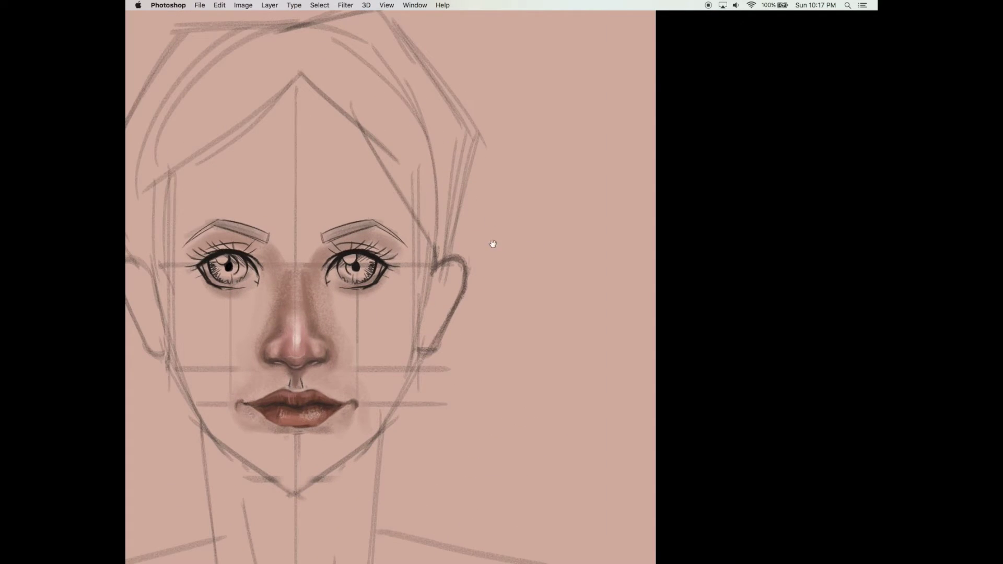
pyautogui.moveTo(493, 239); pyautogui.dragTo(515, 283)
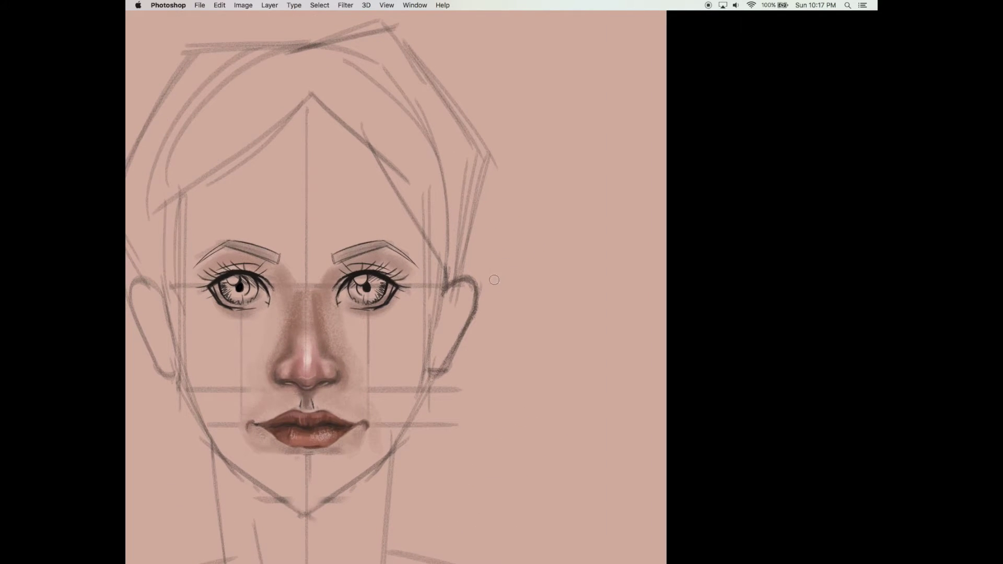
pyautogui.moveTo(517, 293); pyautogui.dragTo(538, 266)
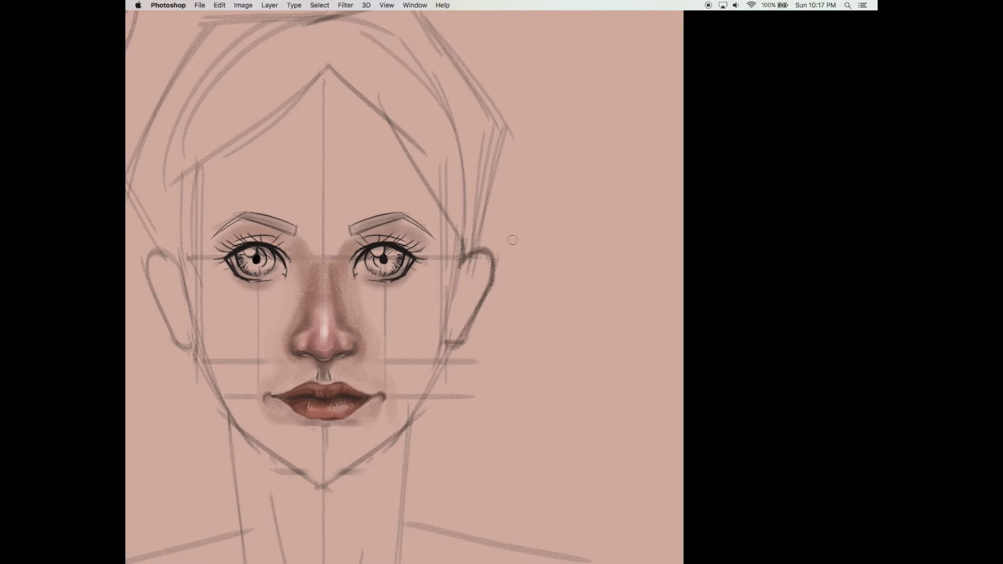
pyautogui.press('Tab')
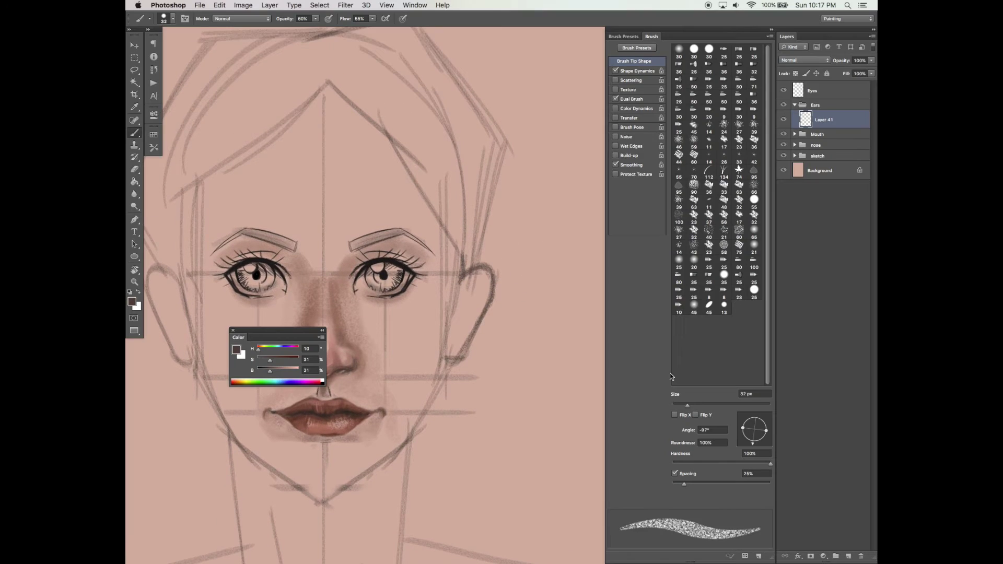
pyautogui.click(638, 99)
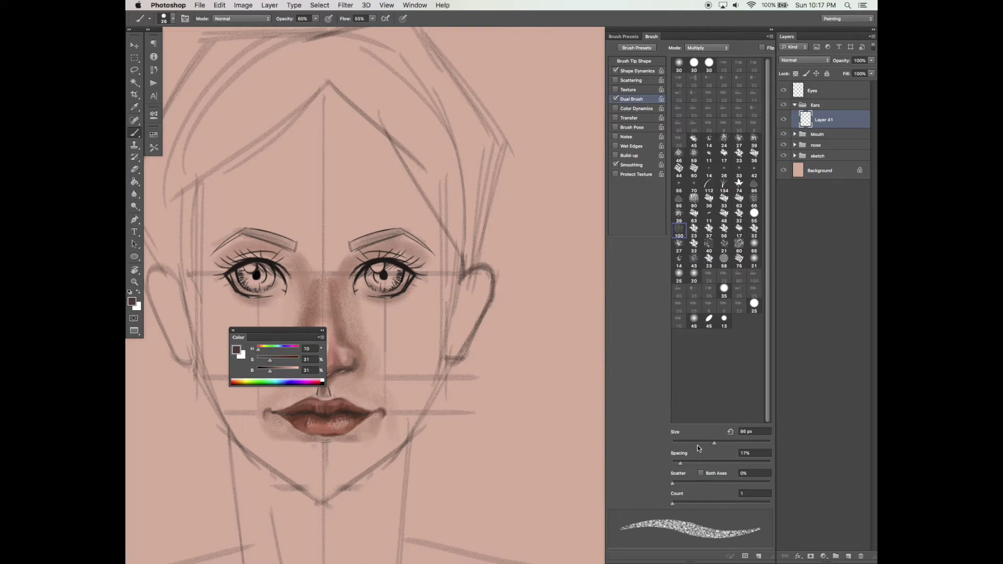
pyautogui.click(644, 63)
pyautogui.moveTo(374, 21); pyautogui.dragTo(389, 29)
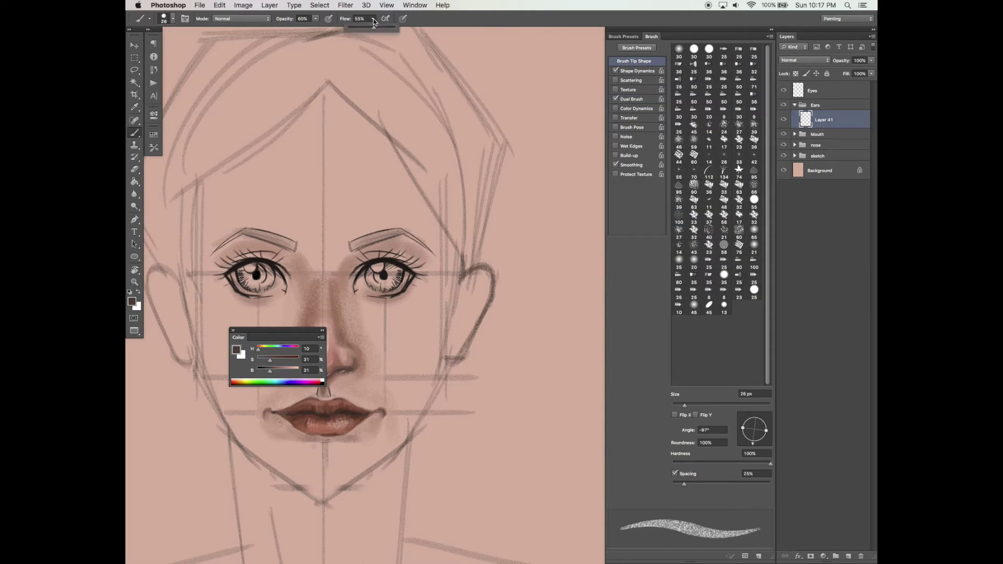
pyautogui.press('Tab')
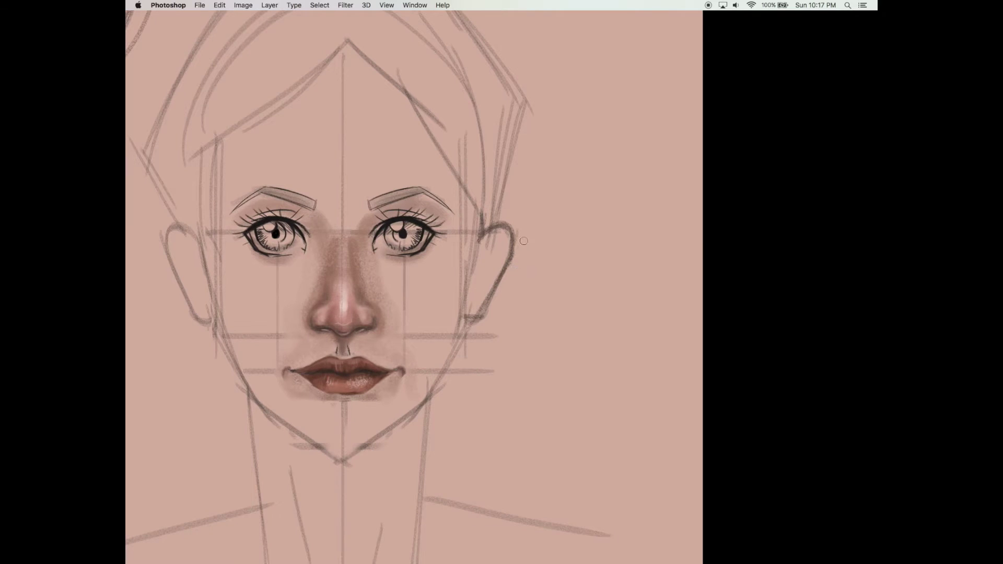
# - Draw the front edge, tragus and upper inner rim of the ear on the right of the face
pyautogui.moveTo(490, 243); pyautogui.dragTo(475, 276)
pyautogui.moveTo(481, 270); pyautogui.dragTo(483, 260)
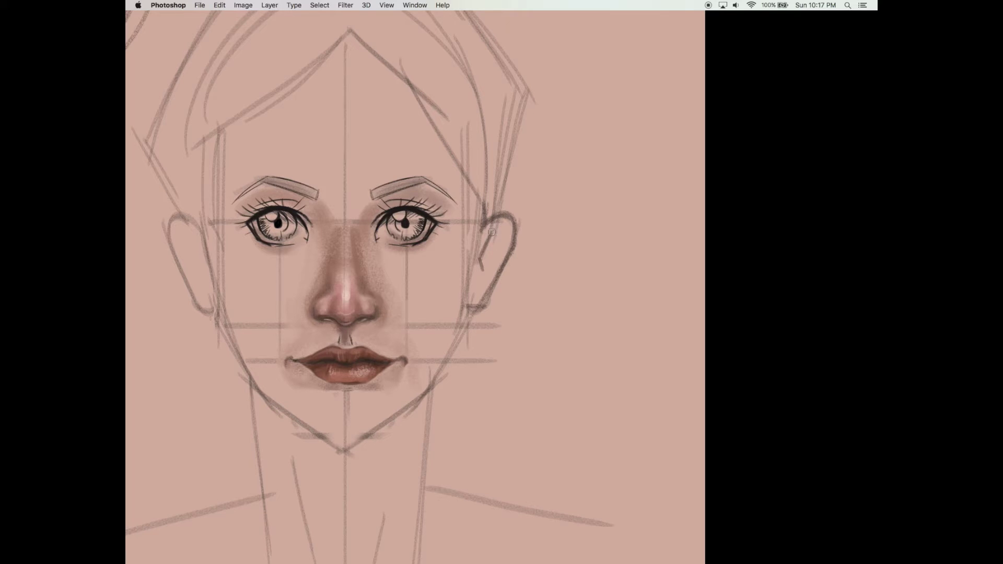
pyautogui.moveTo(491, 232); pyautogui.dragTo(507, 238)
pyautogui.moveTo(483, 266); pyautogui.dragTo(473, 289)
pyautogui.moveTo(476, 287); pyautogui.dragTo(479, 292)
pyautogui.press('super+z')
# - Draw the Y-shaped inner folds inside the ear on the right of the face
pyautogui.moveTo(486, 248); pyautogui.dragTo(492, 255)
pyautogui.moveTo(498, 245); pyautogui.dragTo(500, 228)
pyautogui.moveTo(502, 229); pyautogui.dragTo(505, 255)
pyautogui.moveTo(520, 252); pyautogui.dragTo(521, 252)
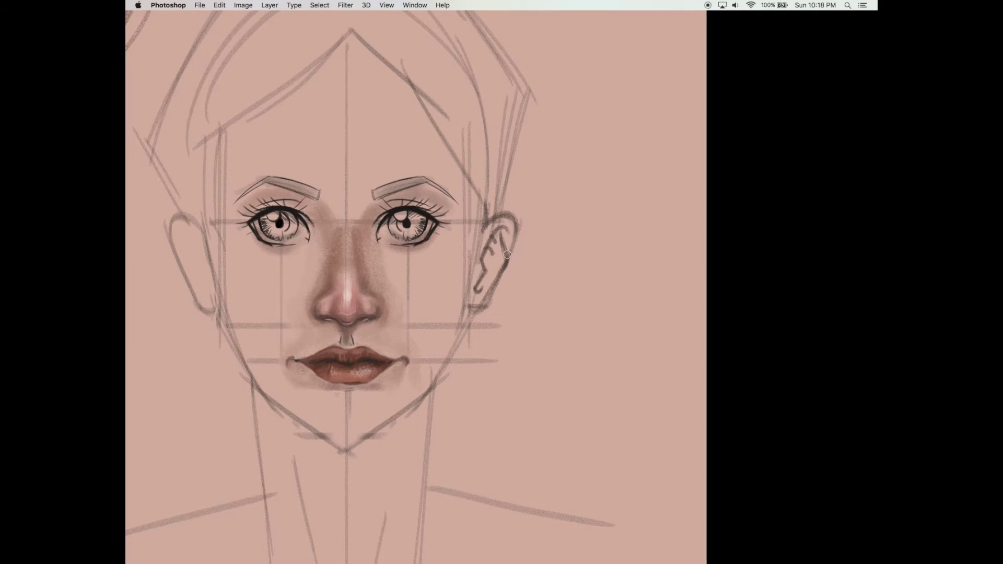
# - Darken the ear's outer outline, inner folds and lobe, and clean up the edge beneath the lobe
pyautogui.moveTo(514, 242); pyautogui.dragTo(503, 215)
pyautogui.moveTo(468, 308)
pyautogui.mouseDown()
pyautogui.moveTo(493, 287)
pyautogui.moveTo(489, 300)
pyautogui.moveTo(472, 309)
pyautogui.moveTo(499, 281)
pyautogui.moveTo(485, 304)
pyautogui.moveTo(510, 260)
pyautogui.moveTo(496, 289)
pyautogui.moveTo(475, 308)
pyautogui.moveTo(502, 240)
pyautogui.moveTo(501, 271)
pyautogui.moveTo(483, 282)
pyautogui.mouseUp()
pyautogui.moveTo(490, 249); pyautogui.dragTo(494, 264)
pyautogui.moveTo(478, 293)
pyautogui.mouseDown()
pyautogui.moveTo(466, 304)
pyautogui.moveTo(469, 291)
pyautogui.moveTo(518, 282)
pyautogui.moveTo(466, 308)
pyautogui.mouseUp()
pyautogui.press('e')
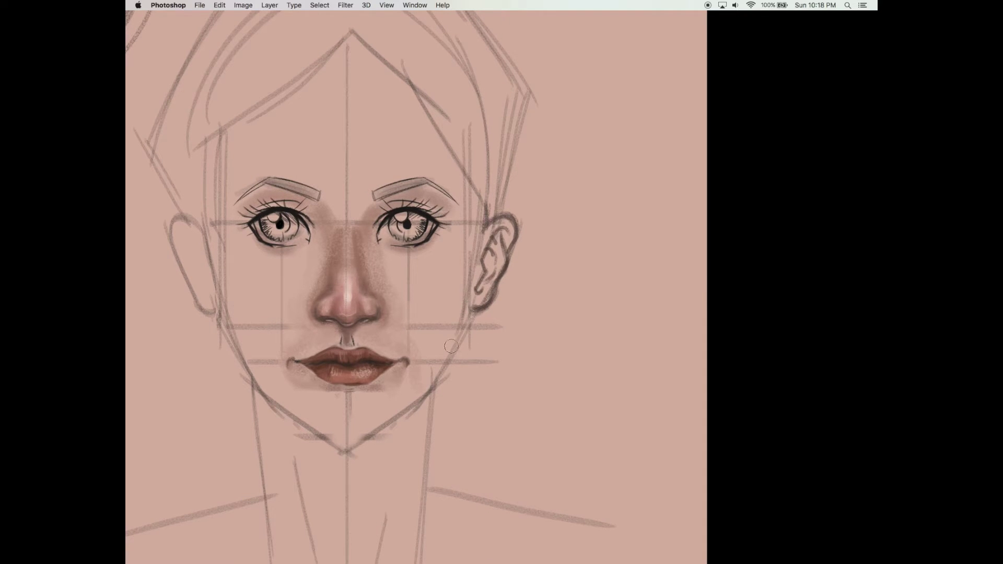
pyautogui.moveTo(478, 314); pyautogui.dragTo(475, 324)
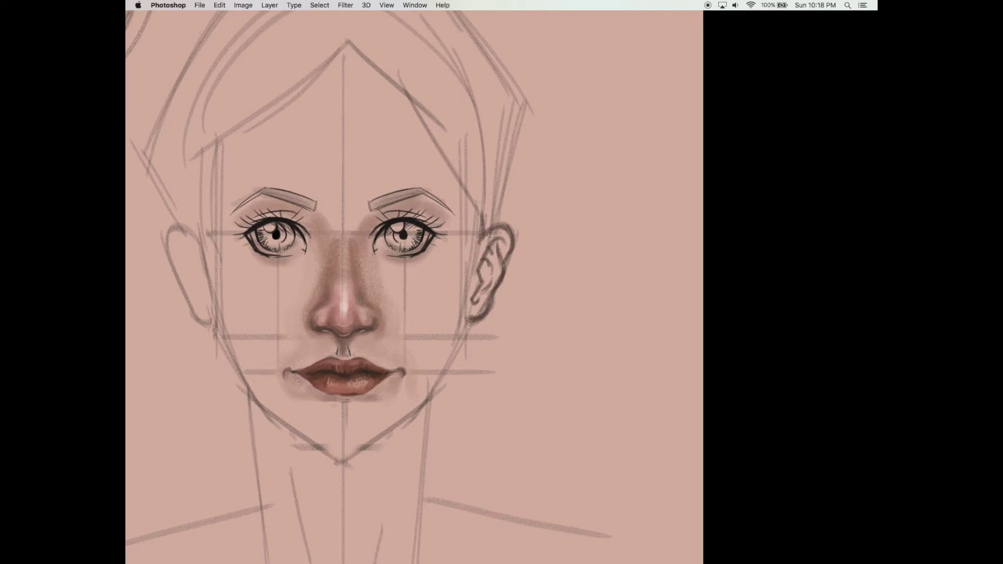
pyautogui.moveTo(544, 245); pyautogui.dragTo(543, 243)
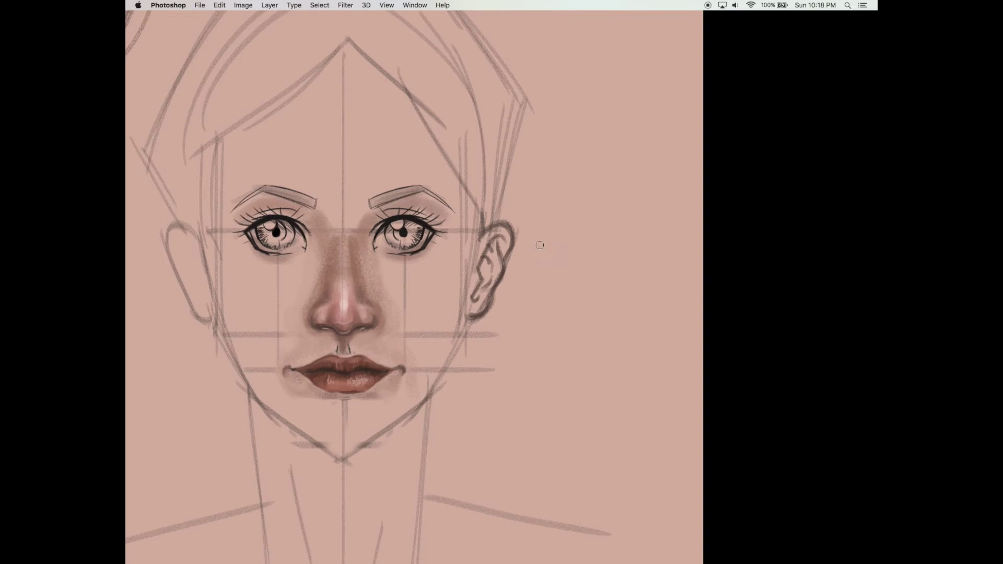
pyautogui.press('Tab')
pyautogui.moveTo(486, 315); pyautogui.dragTo(470, 317)
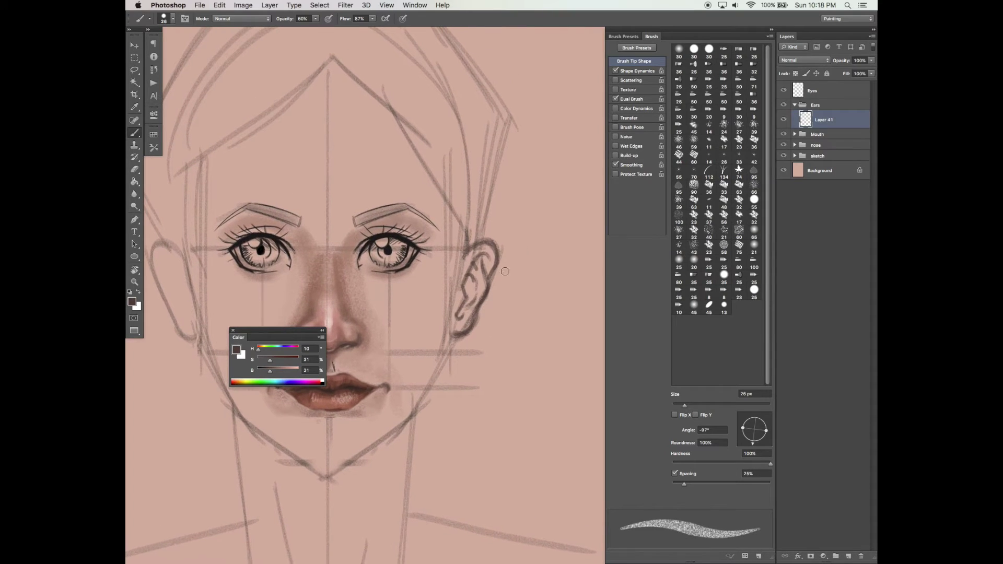
# - Add a new layer beneath the ear line-work layer in the Ears group, and turn off Shape Dynamics for the brush
pyautogui.click(848, 556)
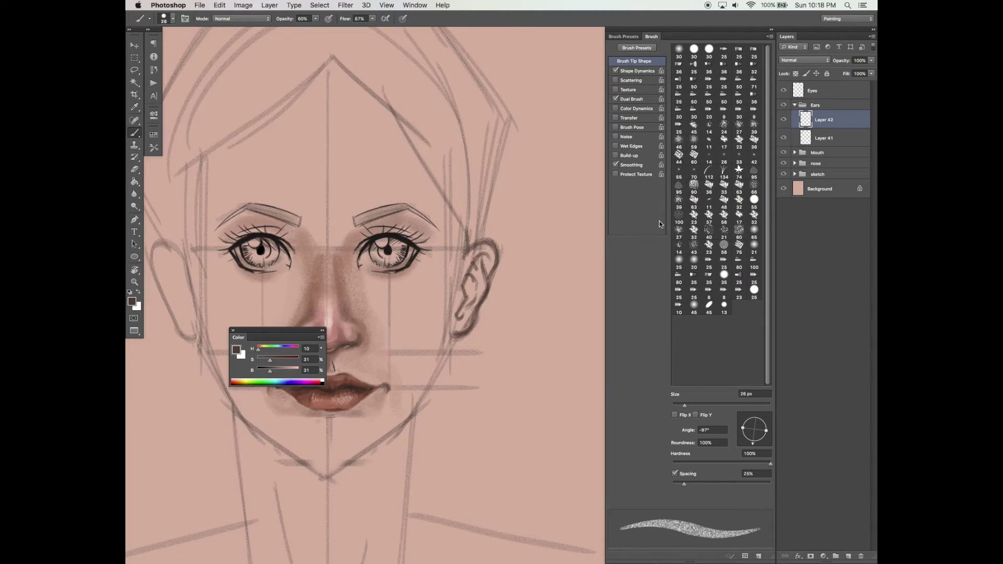
pyautogui.click(617, 71)
pyautogui.moveTo(821, 120)
pyautogui.mouseDown()
pyautogui.moveTo(821, 144)
pyautogui.moveTo(835, 132)
pyautogui.mouseUp()
# - Sample a reddish brown from the nose (H 13, S 39, B 60) and fill the ear's interior with it as a base colour
pyautogui.keyDown('alt'); pyautogui.click(341, 293); pyautogui.keyUp('alt')
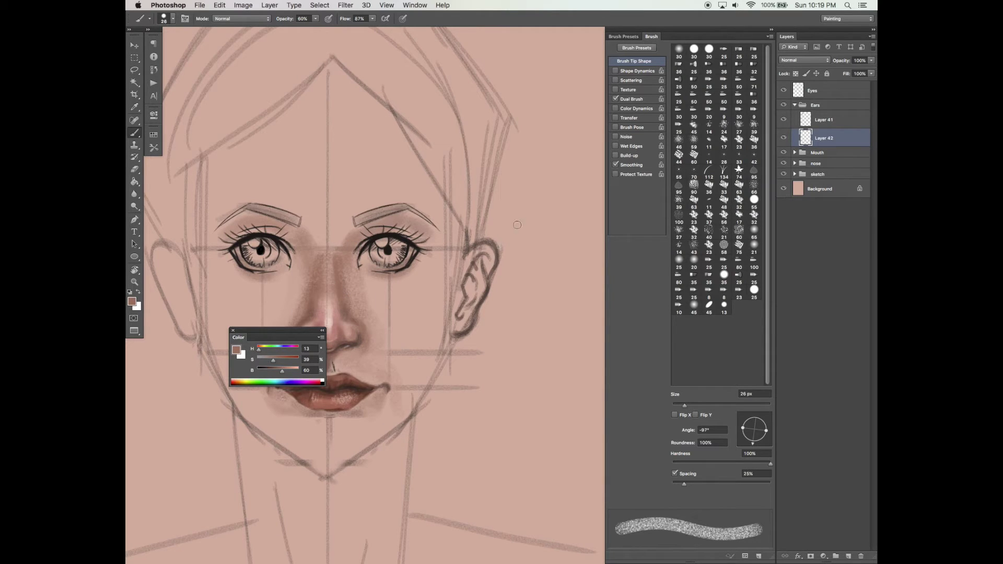
pyautogui.moveTo(474, 256)
pyautogui.mouseDown()
pyautogui.moveTo(469, 268)
pyautogui.moveTo(487, 258)
pyautogui.moveTo(480, 289)
pyautogui.moveTo(460, 276)
pyautogui.moveTo(463, 326)
pyautogui.moveTo(486, 262)
pyautogui.mouseUp()
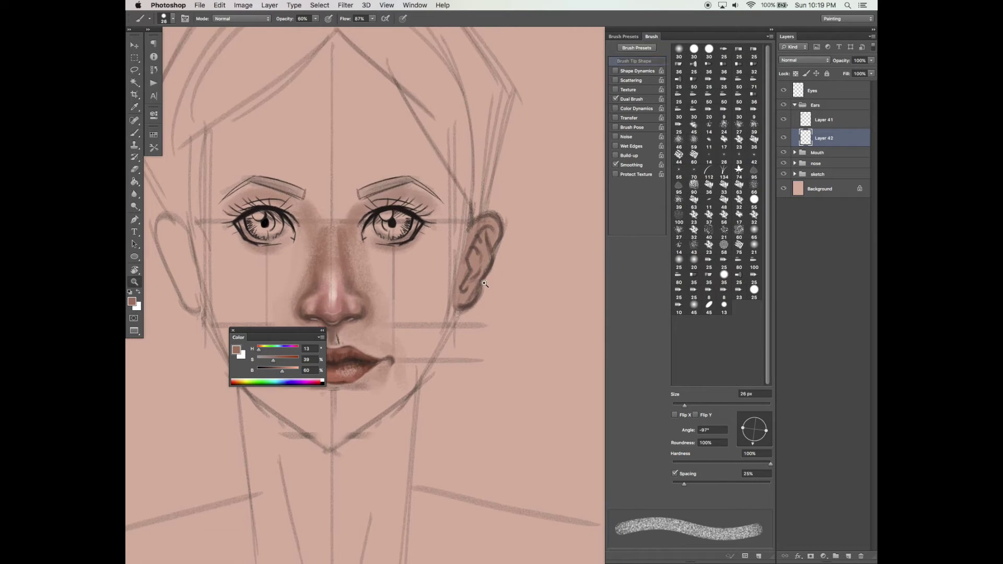
pyautogui.keyDown('super'); pyautogui.click(488, 285); pyautogui.keyUp('super')
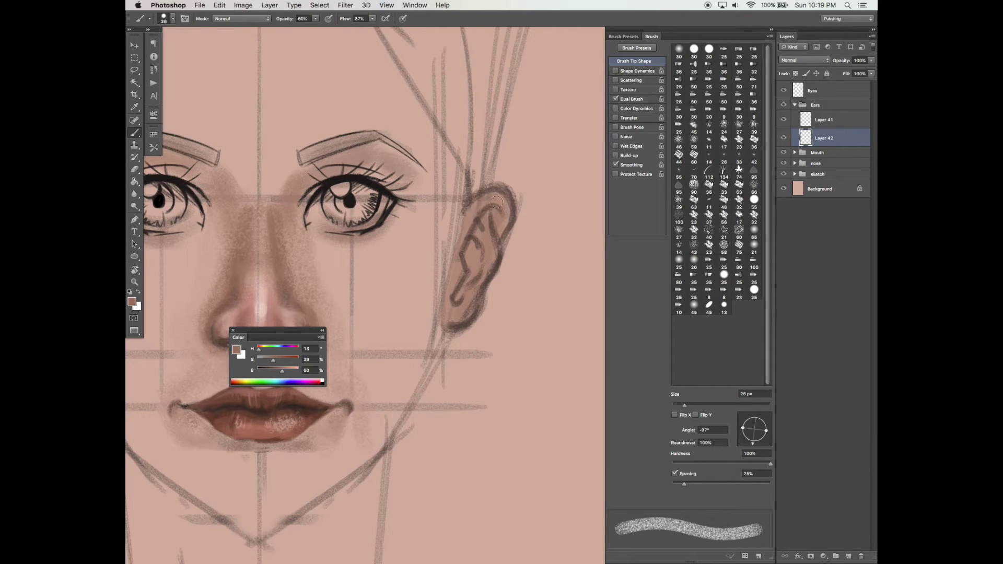
pyautogui.moveTo(459, 224); pyautogui.dragTo(450, 302)
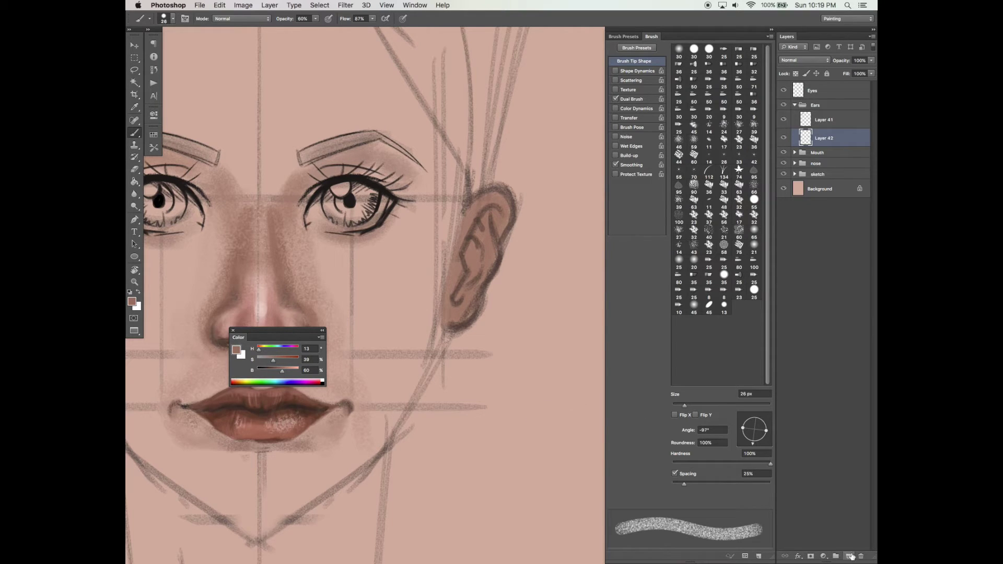
# - Add a layer above the ear line work and sample a dark brown from between the lips (H 8, S 29, B 20) for a 10 px brush
pyautogui.click(850, 557)
pyautogui.moveTo(798, 138); pyautogui.dragTo(818, 112)
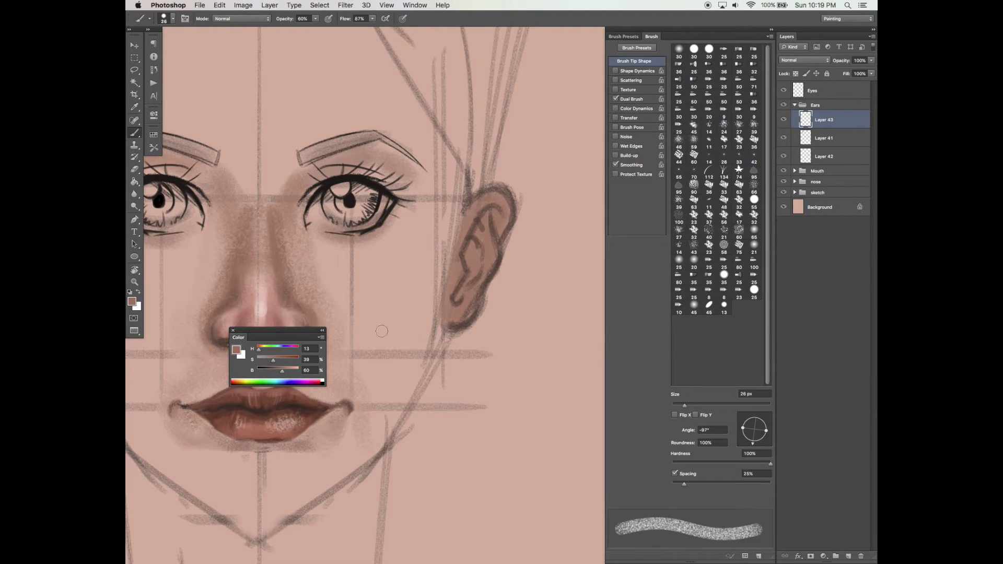
pyautogui.keyDown('alt'); pyautogui.click(294, 401); pyautogui.keyUp('alt')
pyautogui.keyDown('alt'); pyautogui.click(294, 402); pyautogui.keyUp('alt')
pyautogui.press('[')
pyautogui.press('[')
pyautogui.press('[')
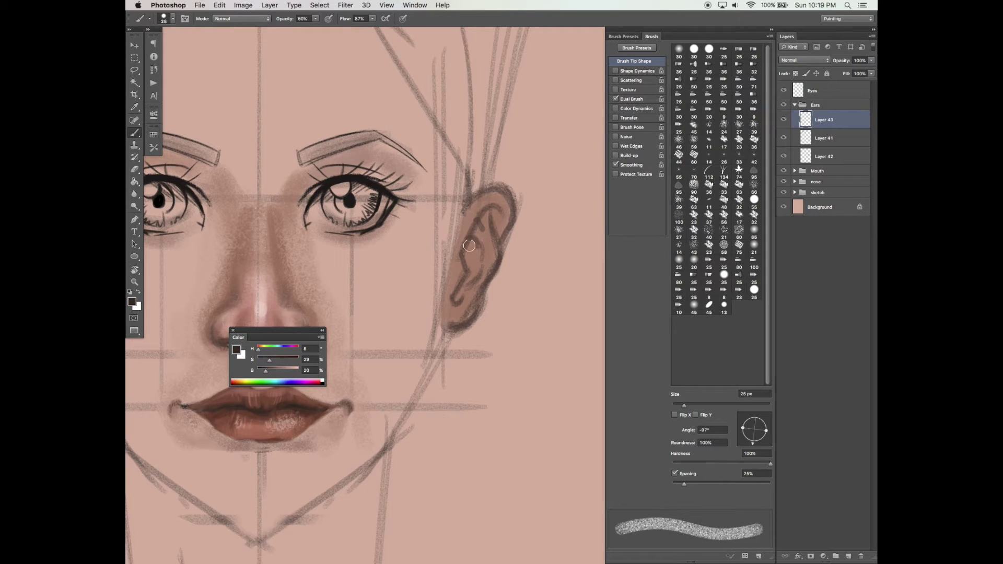
pyautogui.press('[')
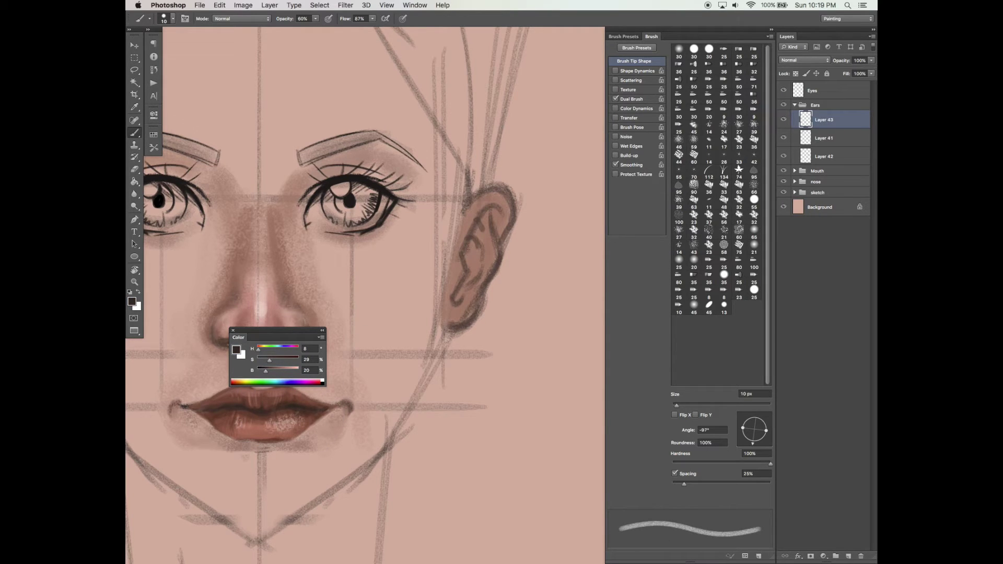
# - Paint the dark shadow of the ear's central hollow down to the notch above the lobe, varying the brush between 10 and 20 px
pyautogui.moveTo(469, 244)
pyautogui.mouseDown()
pyautogui.moveTo(467, 264)
pyautogui.moveTo(477, 251)
pyautogui.moveTo(468, 276)
pyautogui.moveTo(480, 261)
pyautogui.moveTo(468, 269)
pyautogui.mouseUp()
pyautogui.press(']')
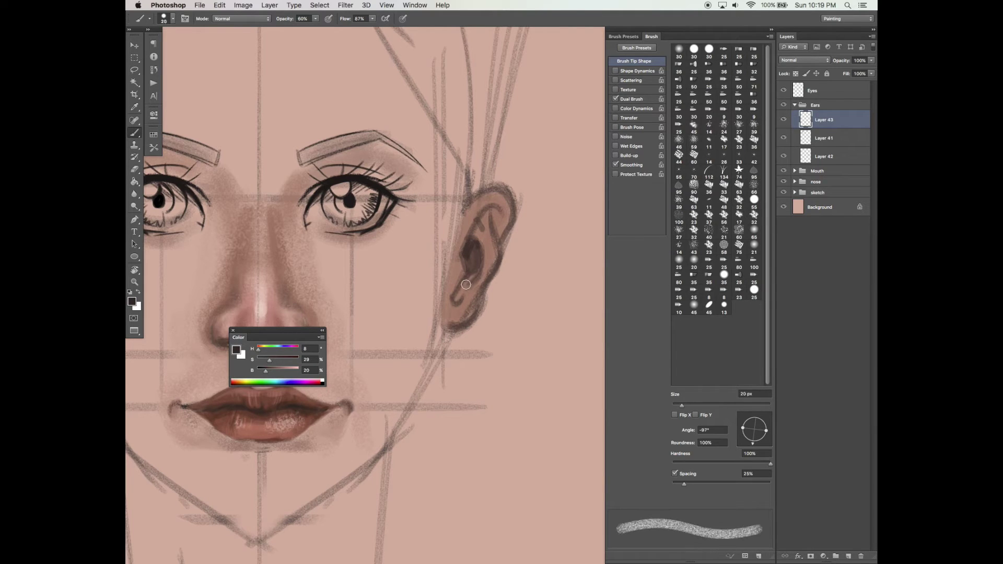
pyautogui.moveTo(455, 298)
pyautogui.mouseDown()
pyautogui.moveTo(480, 261)
pyautogui.moveTo(467, 275)
pyautogui.moveTo(476, 250)
pyautogui.moveTo(464, 281)
pyautogui.moveTo(477, 276)
pyautogui.moveTo(459, 306)
pyautogui.moveTo(474, 269)
pyautogui.moveTo(464, 287)
pyautogui.mouseUp()
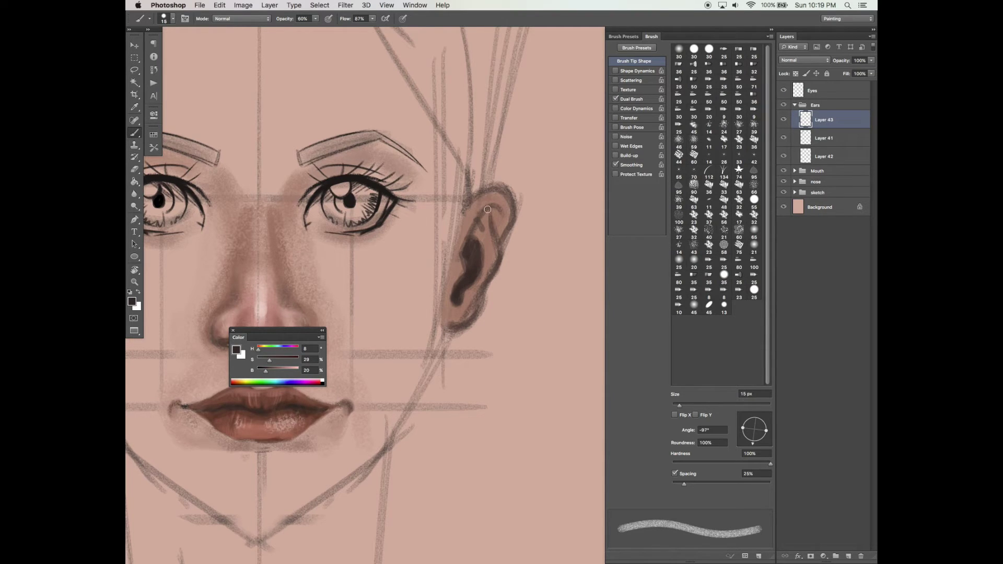
pyautogui.moveTo(481, 245)
pyautogui.mouseDown()
pyautogui.moveTo(478, 274)
pyautogui.moveTo(479, 253)
pyautogui.mouseUp()
# - Paint the dark recesses between the ear's upper folds with a 10 px brush and deepen the notch above the lobe
pyautogui.press('[')
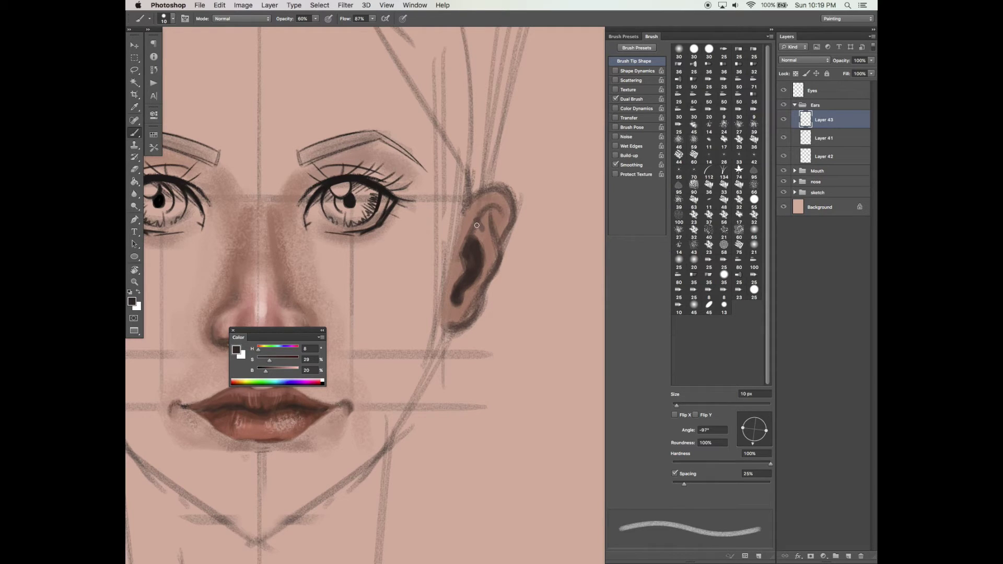
pyautogui.moveTo(476, 221)
pyautogui.mouseDown()
pyautogui.moveTo(482, 230)
pyautogui.moveTo(481, 215)
pyautogui.moveTo(497, 212)
pyautogui.moveTo(504, 228)
pyautogui.moveTo(493, 211)
pyautogui.mouseUp()
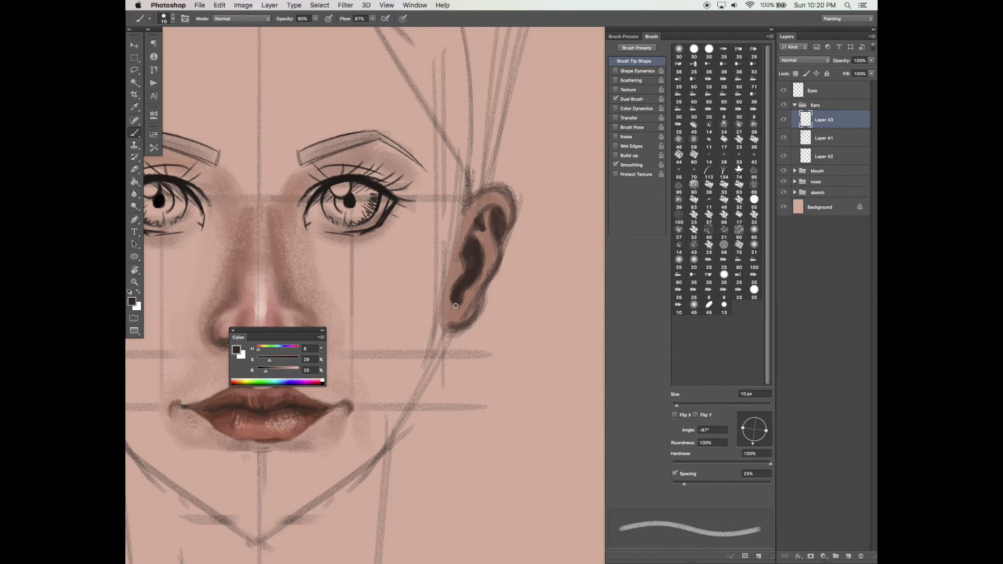
pyautogui.moveTo(464, 301); pyautogui.dragTo(466, 291)
# - Add a new layer, sample the ear's skin brown (H 13, S 37, B 64) and brush over the jaw line beneath the ear at 35 px
pyautogui.click(849, 557)
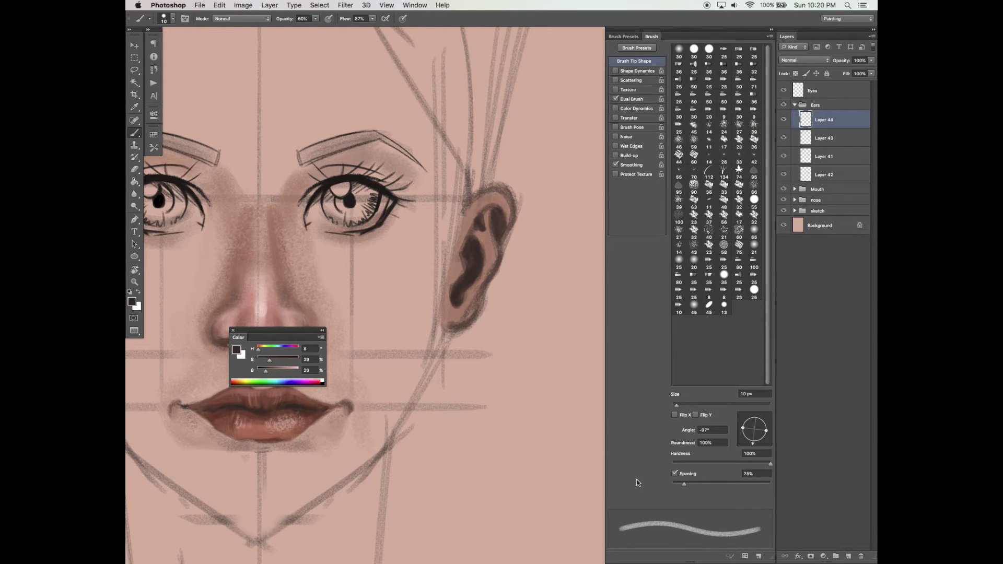
pyautogui.keyDown('alt'); pyautogui.click(490, 234); pyautogui.keyUp('alt')
pyautogui.press(']')
pyautogui.press(']')
pyautogui.press(']')
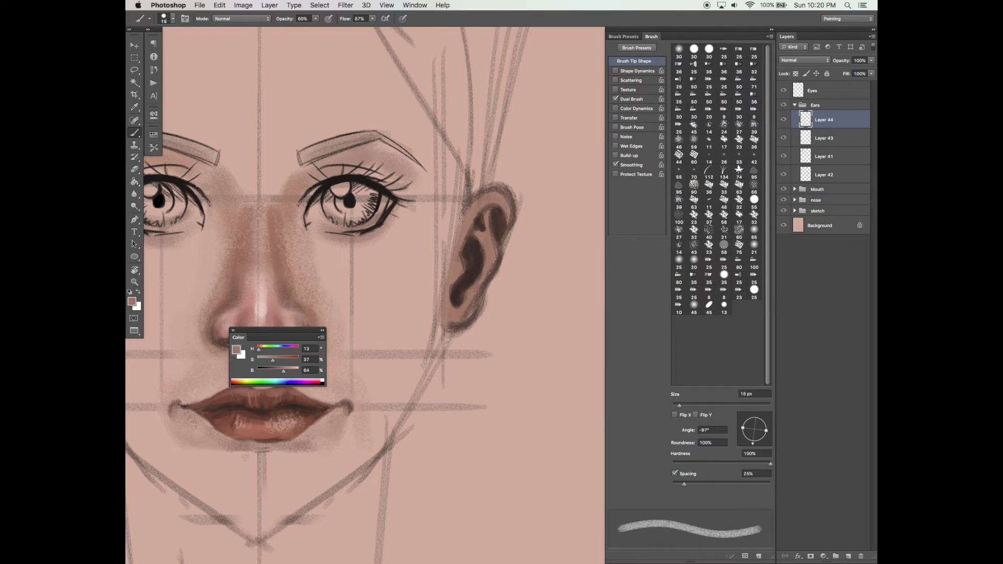
pyautogui.press(']')
pyautogui.press(']')
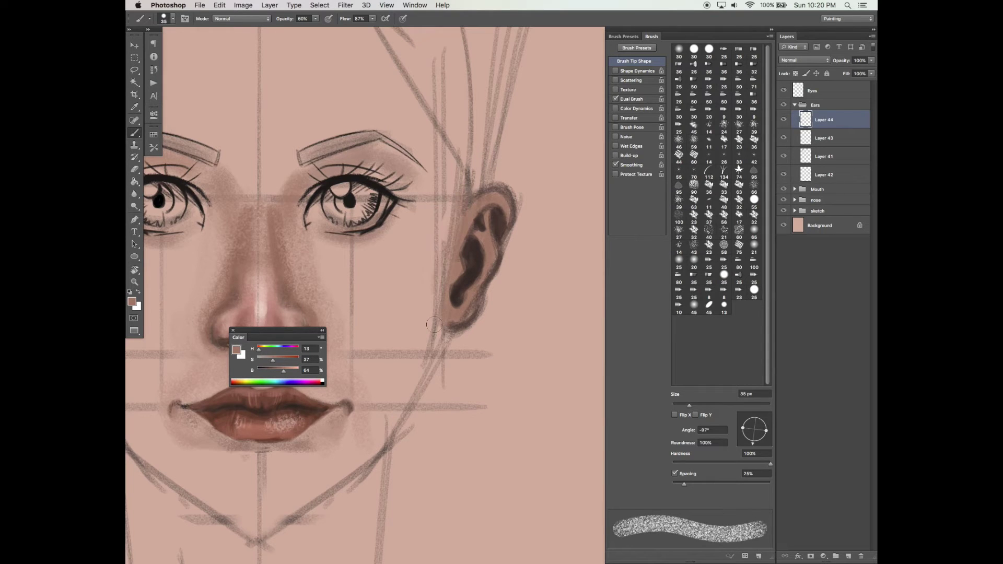
pyautogui.moveTo(431, 357); pyautogui.dragTo(387, 437)
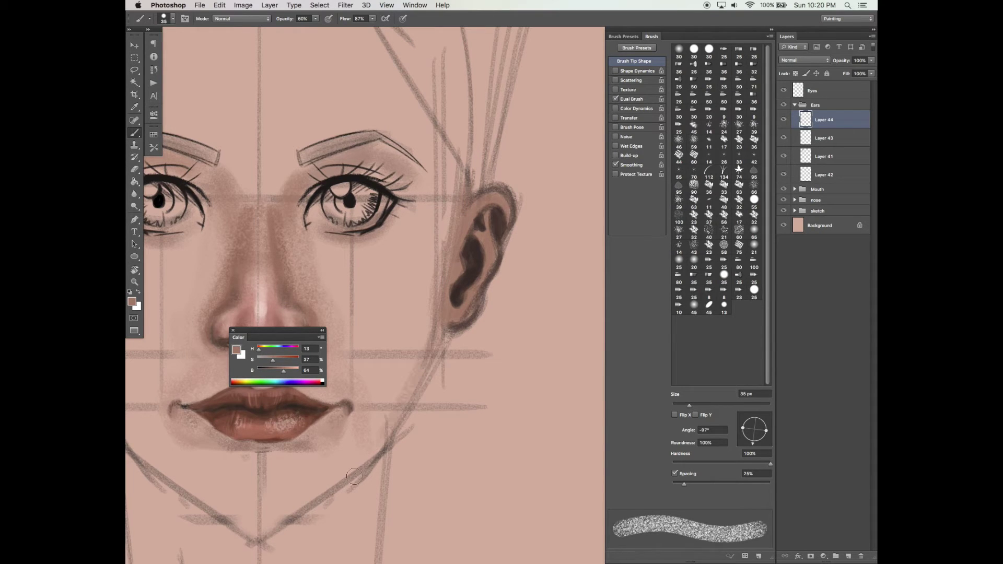
# - Raise the brush opacity to 80% and refine the central hollow's edge with a 10 px brush and colours sampled from the ear
pyautogui.keyDown('alt'); pyautogui.click(471, 222); pyautogui.keyUp('alt')
pyautogui.press('[')
pyautogui.press('[')
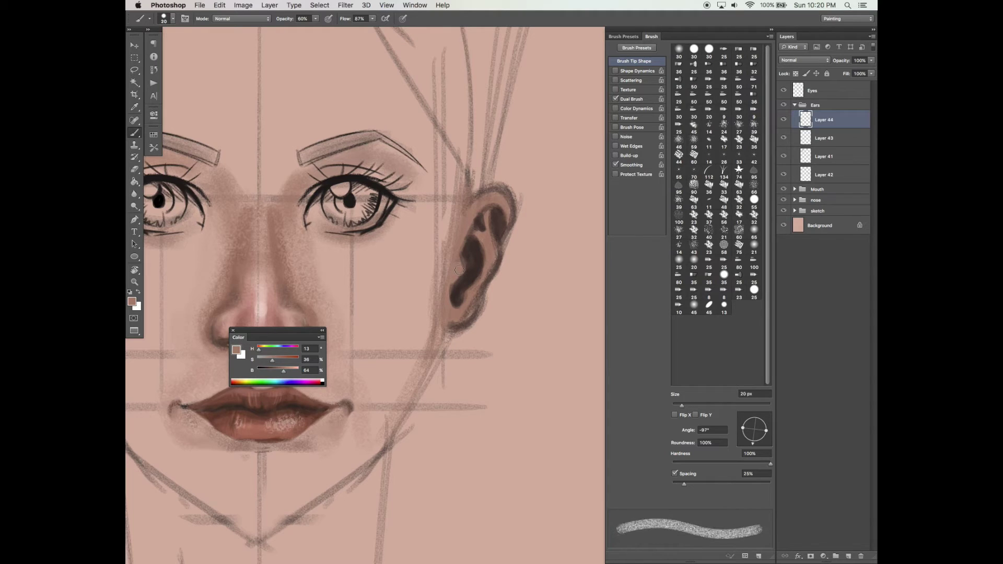
pyautogui.press('[')
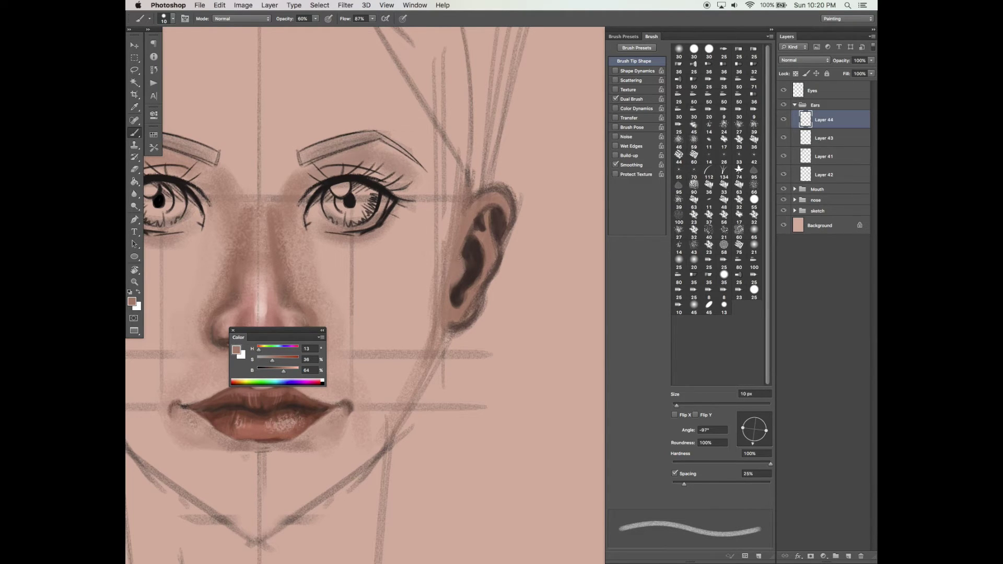
pyautogui.keyDown('alt'); pyautogui.click(469, 246); pyautogui.keyUp('alt')
pyautogui.click(315, 18)
pyautogui.moveTo(318, 27); pyautogui.dragTo(327, 27)
pyautogui.click(473, 241)
# - Shade the ear's upper rim with alternating sampled skin and dark browns, using 10 to 15 px brushes
pyautogui.keyDown('alt'); pyautogui.click(460, 268); pyautogui.keyUp('alt')
pyautogui.press(']')
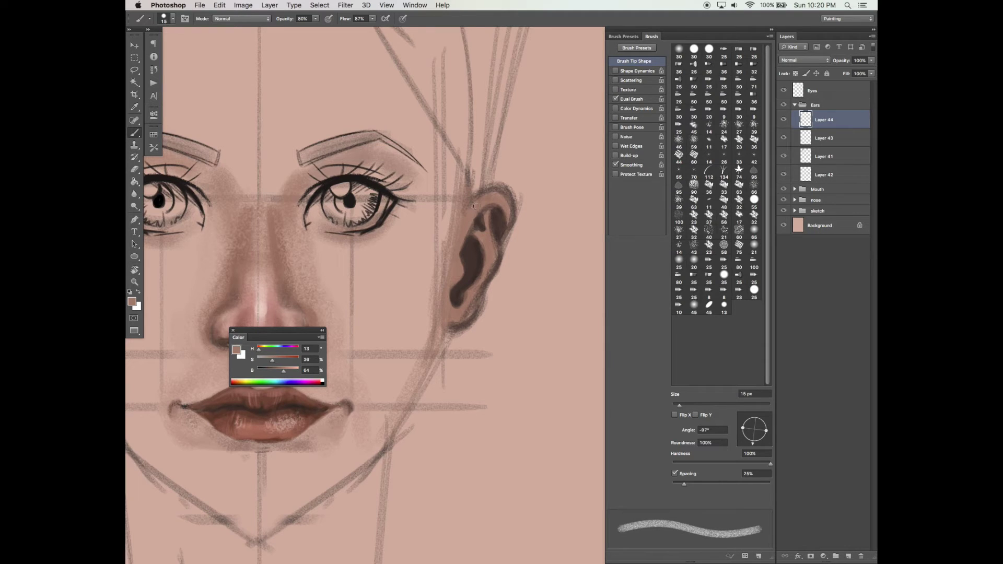
pyautogui.moveTo(477, 200); pyautogui.dragTo(499, 187)
pyautogui.keyDown('alt'); pyautogui.click(481, 223); pyautogui.keyUp('alt')
pyautogui.press('[')
pyautogui.moveTo(473, 203); pyautogui.dragTo(504, 193)
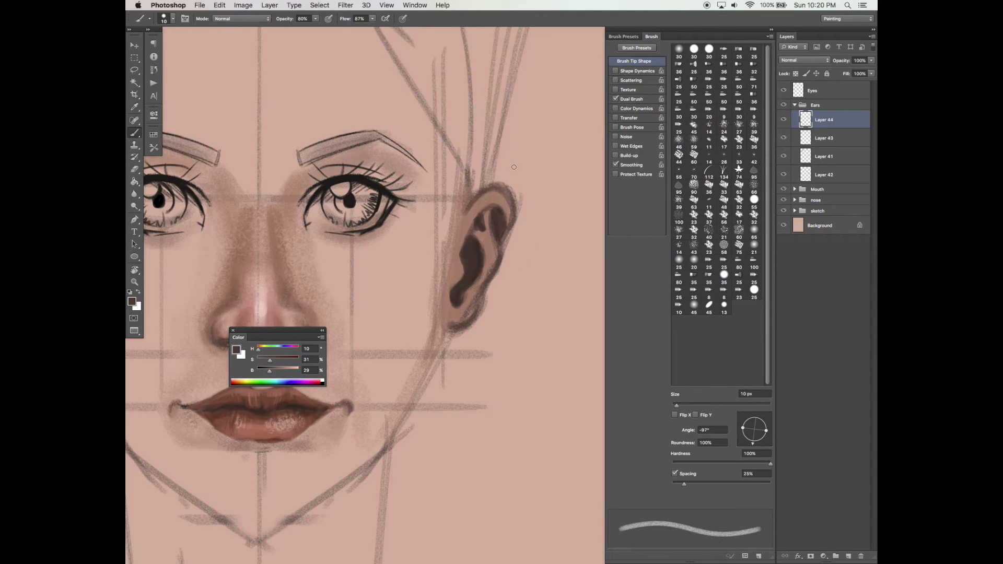
pyautogui.moveTo(491, 200); pyautogui.dragTo(510, 189)
pyautogui.keyDown('alt'); pyautogui.click(489, 197); pyautogui.keyUp('alt')
pyautogui.press(']')
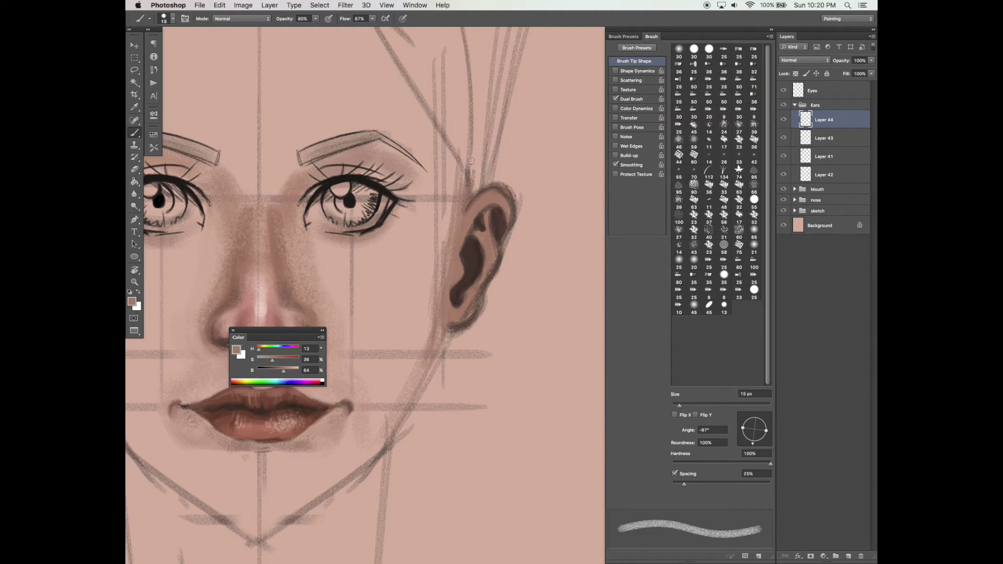
# - Reshape the fold above the central hollow with an 8 px brush, using dark brown and skin tones sampled from the ear
pyautogui.keyDown('alt'); pyautogui.click(471, 247); pyautogui.keyUp('alt')
pyautogui.press('[')
pyautogui.press('[')
pyautogui.press('[')
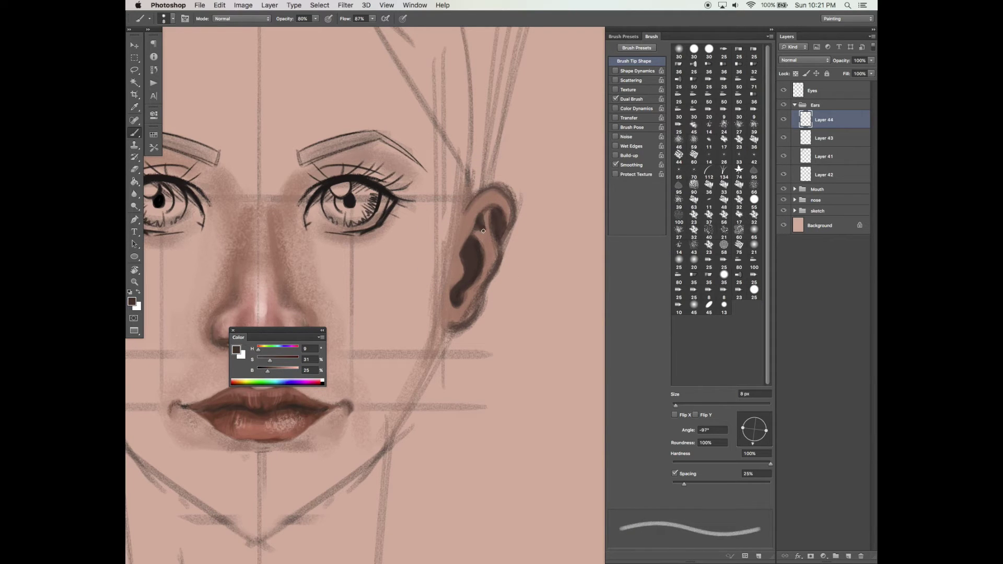
pyautogui.moveTo(478, 227); pyautogui.dragTo(474, 234)
pyautogui.keyDown('alt'); pyautogui.click(485, 234); pyautogui.keyUp('alt')
pyautogui.keyDown('alt'); pyautogui.click(481, 223); pyautogui.keyUp('alt')
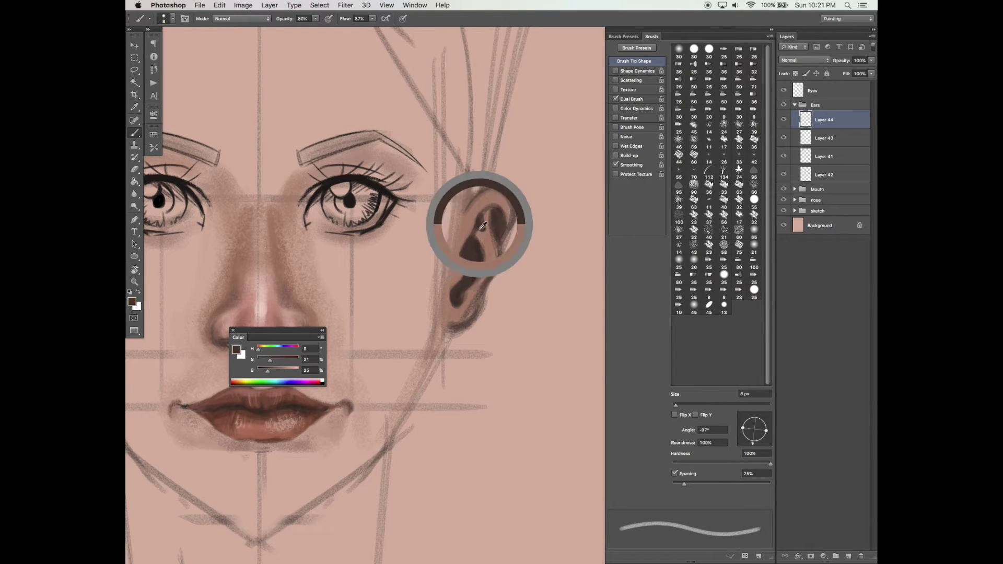
pyautogui.moveTo(482, 232)
pyautogui.mouseDown()
pyautogui.moveTo(484, 217)
pyautogui.moveTo(483, 231)
pyautogui.mouseUp()
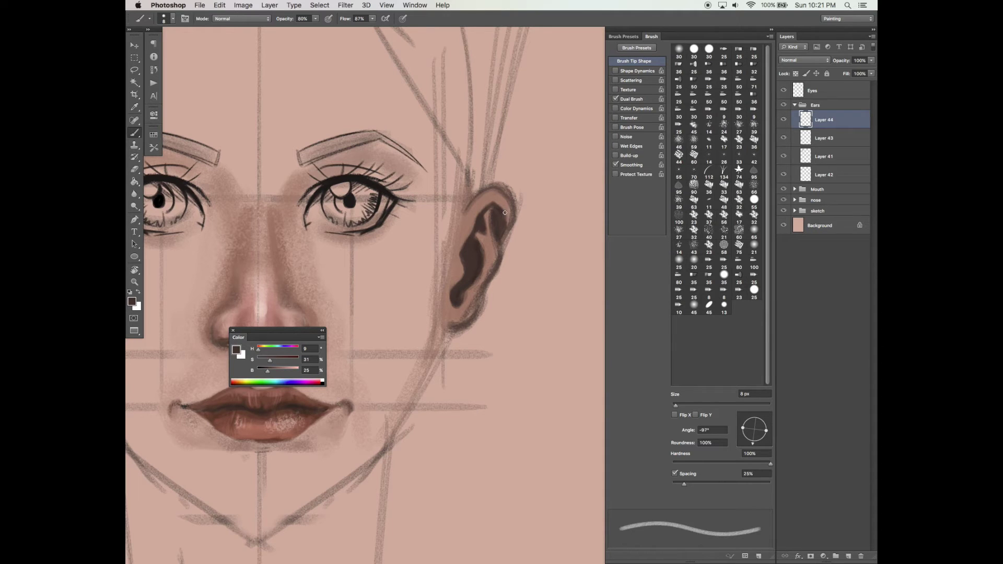
# - Narrow the upper recess and widen the inner fold with a sampled skin brown (H 13, S 35, B 65), enlarging the brush to 15 px
pyautogui.keyDown('alt'); pyautogui.click(508, 212); pyautogui.keyUp('alt')
pyautogui.moveTo(508, 212)
pyautogui.mouseDown()
pyautogui.moveTo(505, 238)
pyautogui.moveTo(506, 215)
pyautogui.mouseUp()
pyautogui.press(']')
pyautogui.moveTo(487, 217)
pyautogui.mouseDown()
pyautogui.moveTo(485, 235)
pyautogui.moveTo(495, 239)
pyautogui.mouseUp()
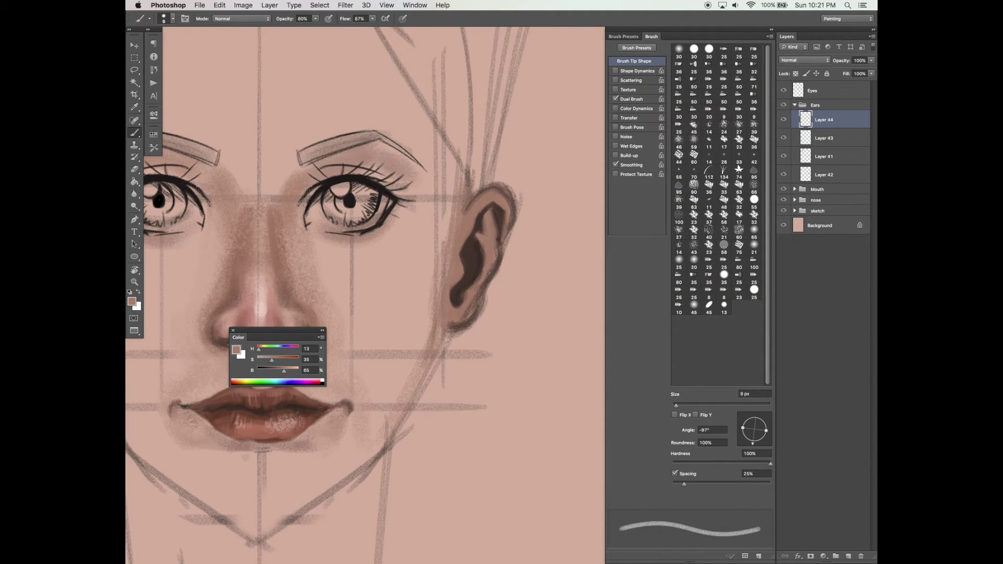
pyautogui.press(']')
pyautogui.press(']')
pyautogui.moveTo(491, 225); pyautogui.dragTo(497, 251)
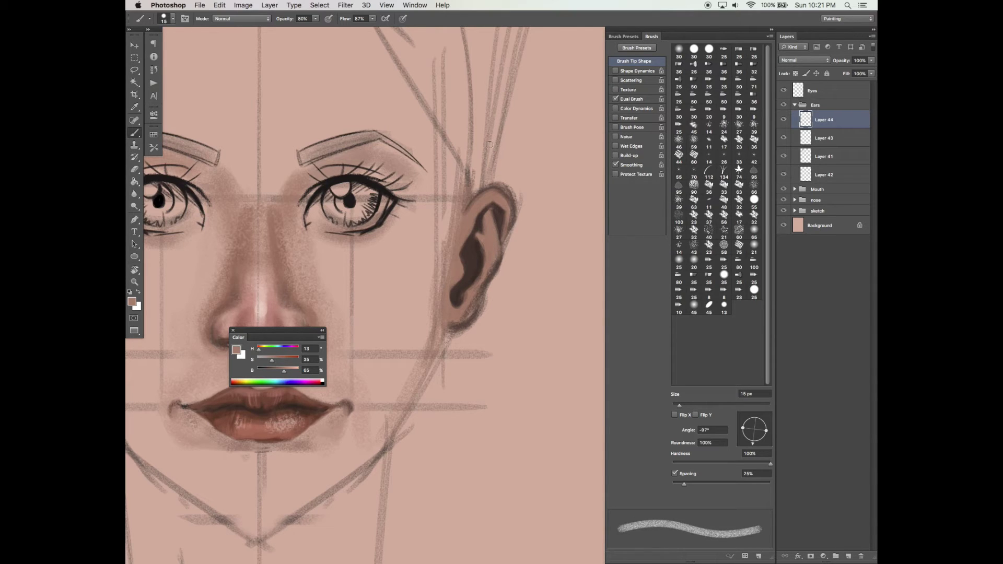
# - Smooth the lower inner fold and outer rim of the ear, resampling light and dark browns along them
pyautogui.moveTo(498, 254); pyautogui.dragTo(486, 285)
pyautogui.moveTo(491, 264); pyautogui.dragTo(487, 285)
pyautogui.keyDown('alt'); pyautogui.click(475, 269); pyautogui.keyUp('alt')
pyautogui.press('[')
pyautogui.keyDown('alt'); pyautogui.click(491, 270); pyautogui.keyUp('alt')
pyautogui.keyDown('alt'); pyautogui.click(496, 282); pyautogui.keyUp('alt')
pyautogui.keyDown('alt'); pyautogui.click(488, 273); pyautogui.keyUp('alt')
pyautogui.keyDown('alt'); pyautogui.click(480, 291); pyautogui.keyUp('alt')
# - Blend the shading of the earlobe with skin brown sampled from the ear (H 13, S 36, B 64)
pyautogui.press(']')
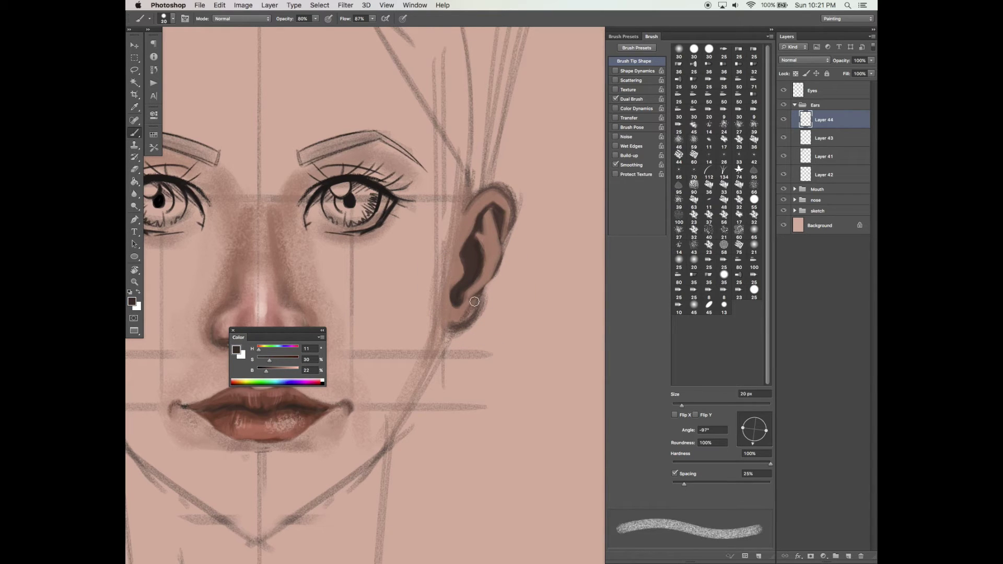
pyautogui.keyDown('alt'); pyautogui.click(451, 307); pyautogui.keyUp('alt')
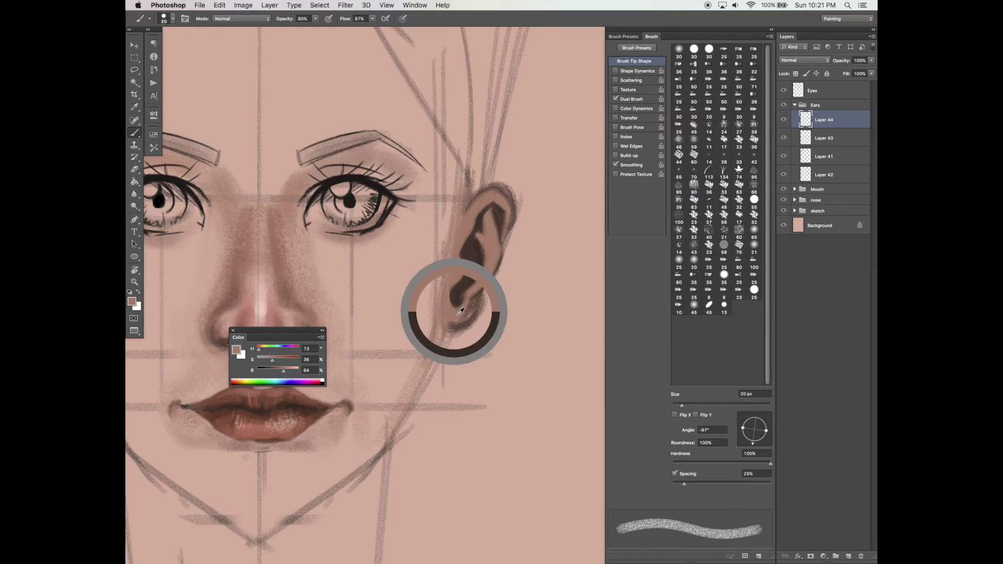
pyautogui.press('[')
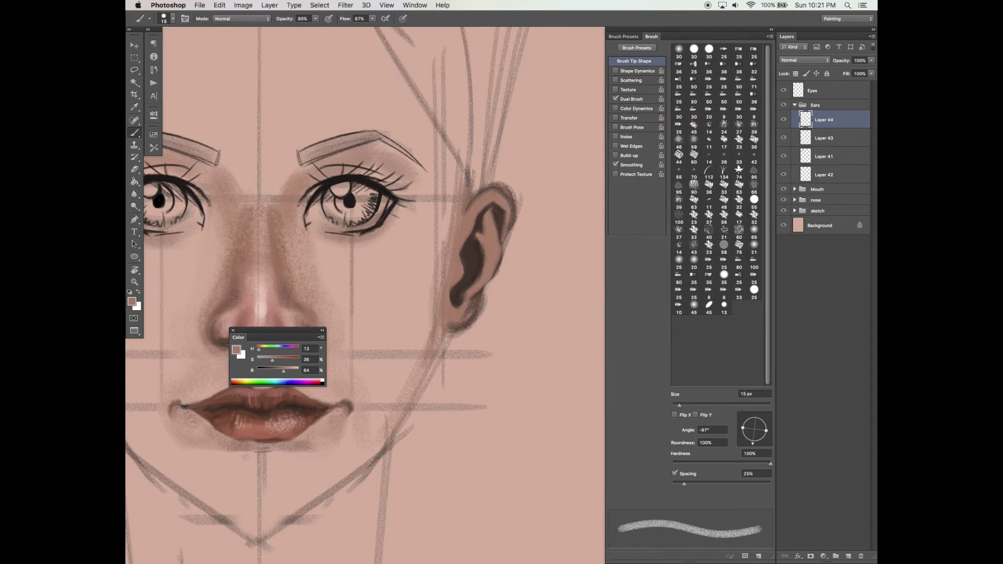
pyautogui.keyDown('alt'); pyautogui.click(470, 281); pyautogui.keyUp('alt')
pyautogui.moveTo(451, 323)
pyautogui.mouseDown()
pyautogui.moveTo(466, 306)
pyautogui.moveTo(455, 322)
pyautogui.mouseUp()
pyautogui.keyDown('alt'); pyautogui.click(453, 310); pyautogui.keyUp('alt')
pyautogui.press(']')
pyautogui.press(']')
# - On a new layer, clean up the ear's outer edge and lobe with the sampled background skin colour (H 13, S 26, B 83) at 25 px
pyautogui.keyDown('alt'); pyautogui.click(542, 172); pyautogui.keyUp('alt')
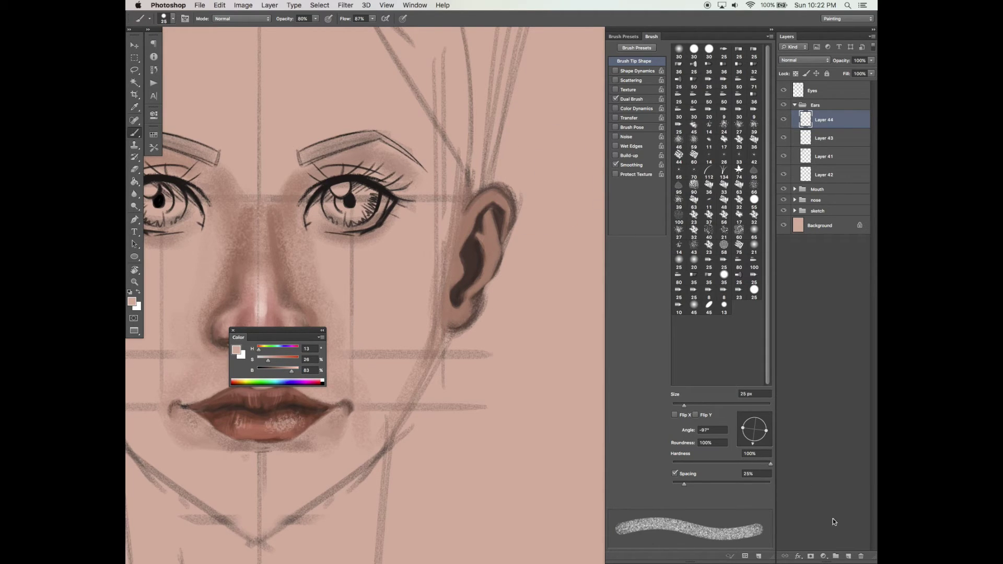
pyautogui.click(849, 557)
pyautogui.moveTo(501, 176); pyautogui.dragTo(525, 209)
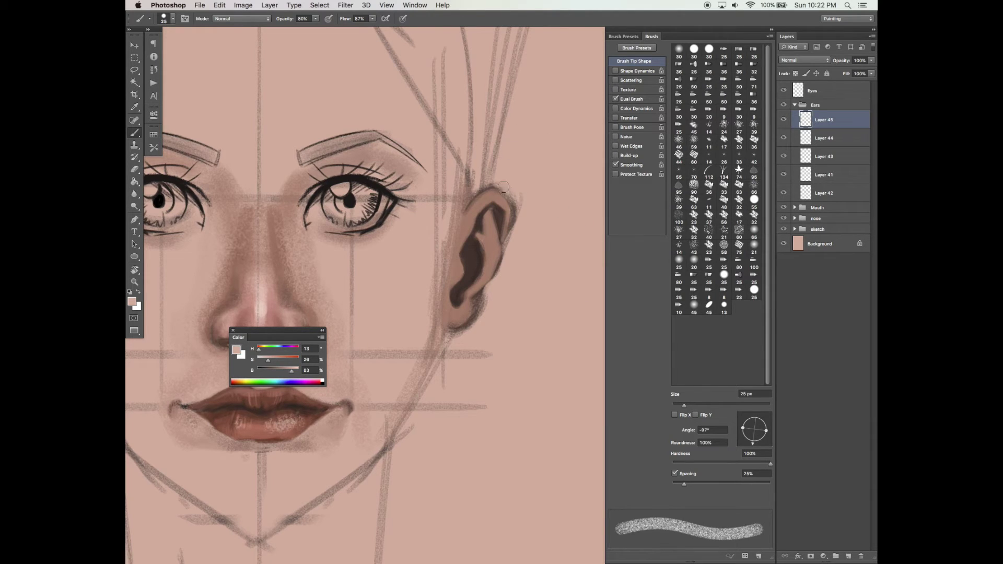
pyautogui.press('super+z')
pyautogui.moveTo(519, 183); pyautogui.dragTo(524, 243)
pyautogui.moveTo(522, 201); pyautogui.dragTo(513, 255)
pyautogui.moveTo(520, 278); pyautogui.dragTo(522, 280)
pyautogui.press('super+z')
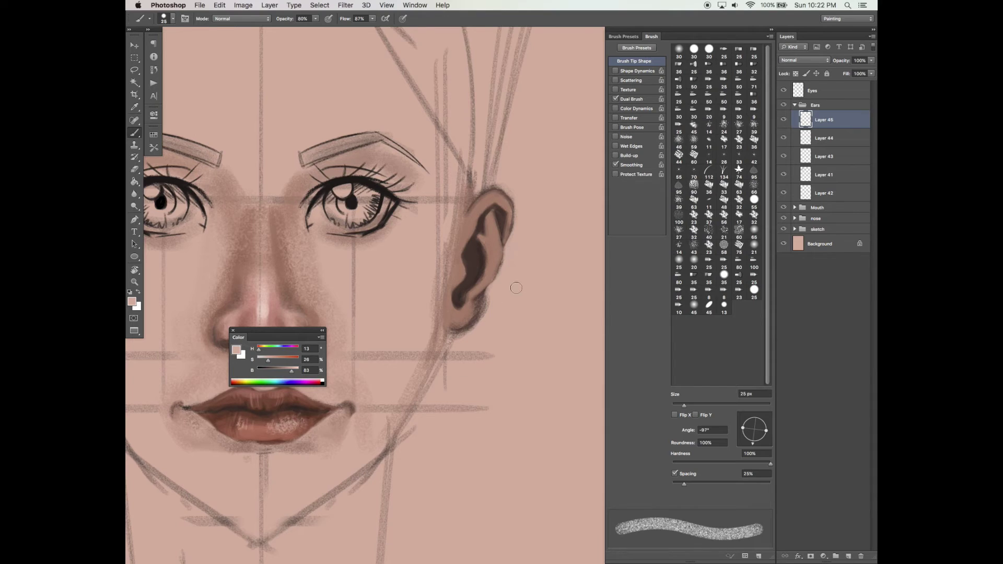
pyautogui.moveTo(491, 294)
pyautogui.mouseDown()
pyautogui.moveTo(481, 327)
pyautogui.moveTo(491, 298)
pyautogui.moveTo(476, 332)
pyautogui.moveTo(482, 315)
pyautogui.moveTo(467, 336)
pyautogui.mouseUp()
pyautogui.moveTo(498, 293)
pyautogui.mouseDown()
pyautogui.moveTo(475, 344)
pyautogui.moveTo(457, 337)
pyautogui.mouseUp()
# - Add a layer, sample the inner fold's brown (H 13, S 35, B 65), and set the brush to 15 px, 61% opacity and 57% flow
pyautogui.click(849, 556)
pyautogui.press('[')
pyautogui.press('[')
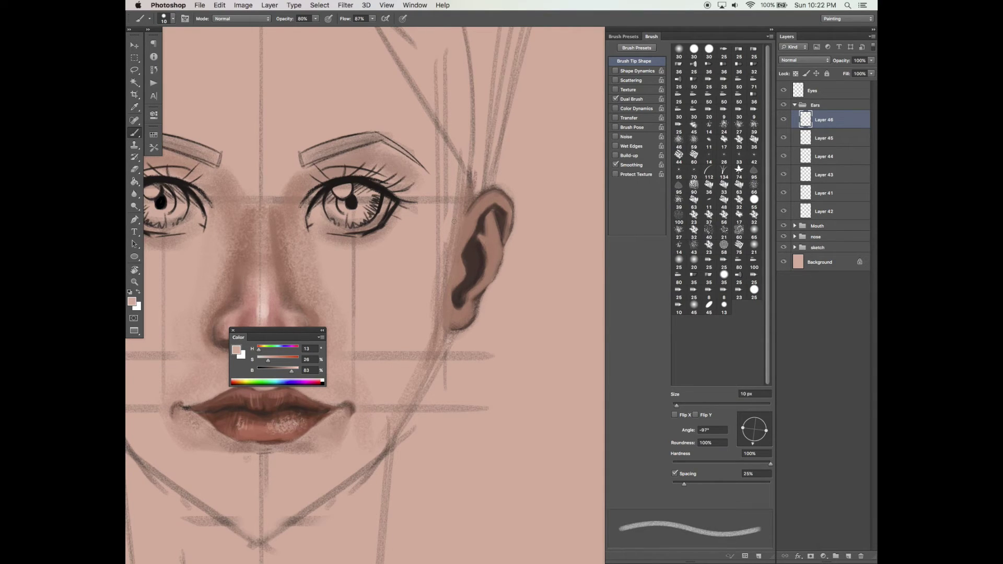
pyautogui.keyDown('alt'); pyautogui.click(489, 229); pyautogui.keyUp('alt')
pyautogui.press(']')
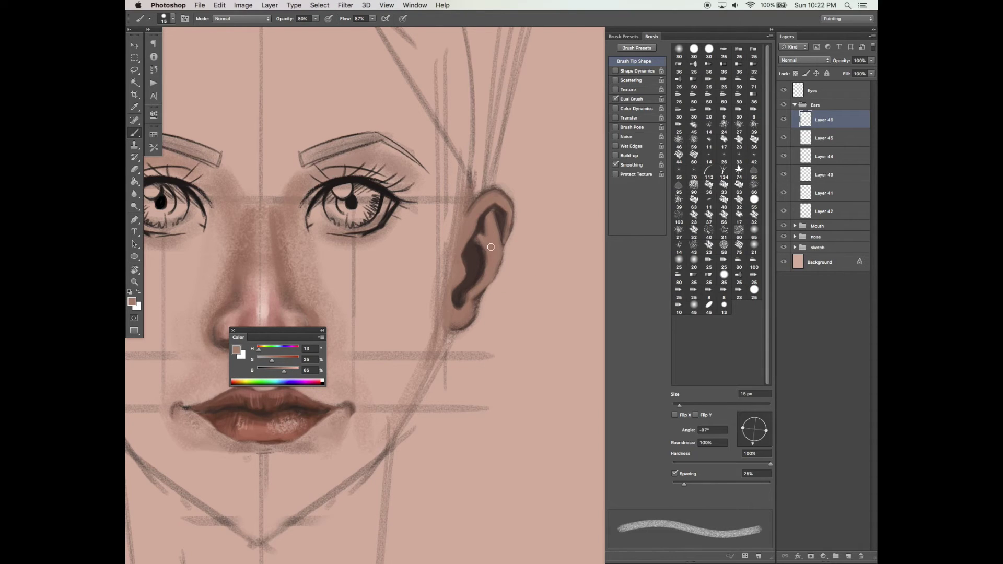
pyautogui.click(317, 19)
pyautogui.moveTo(316, 28); pyautogui.dragTo(308, 28)
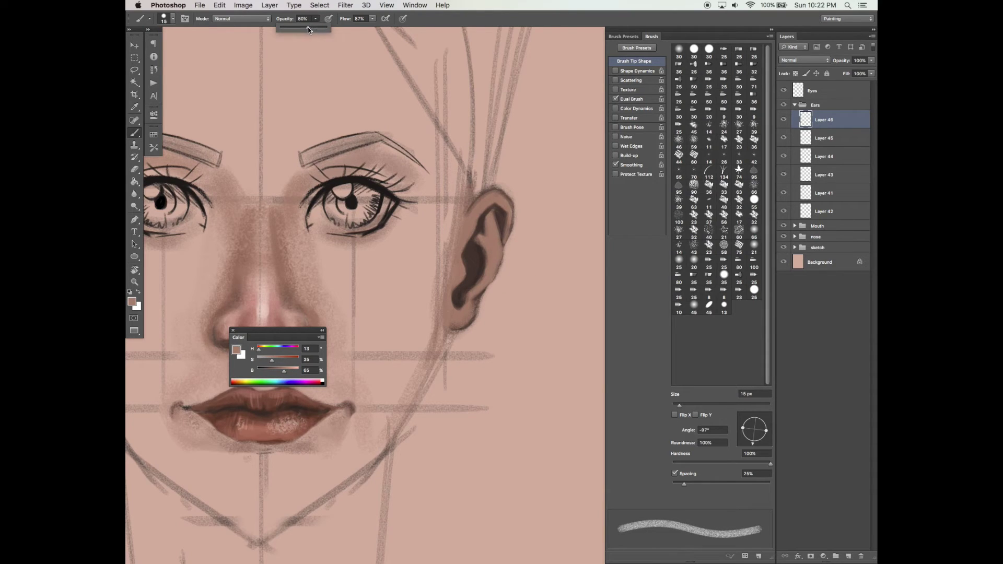
pyautogui.click(373, 19)
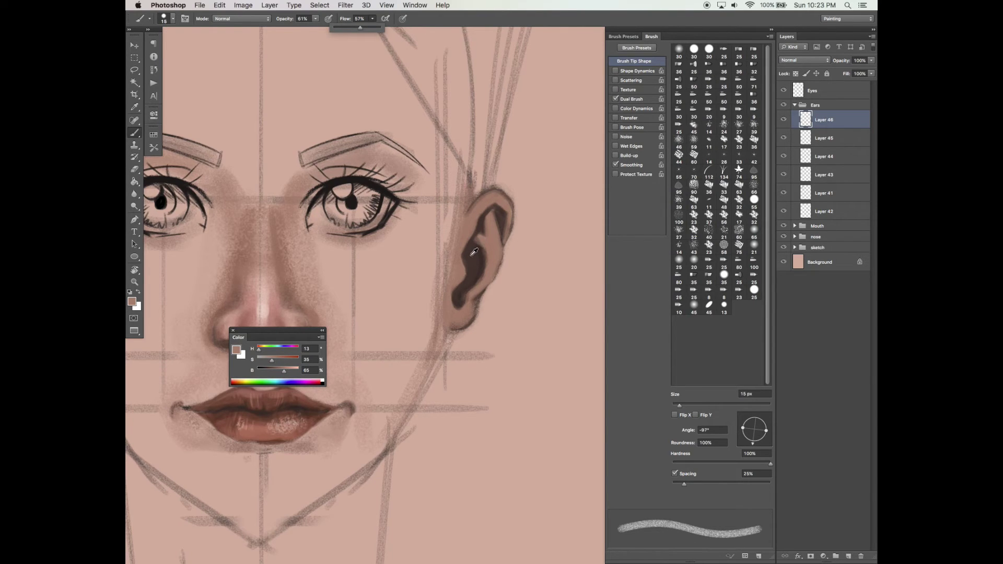
# - Soften the lower hollow above the earlobe with sampled dark and skin browns, enlarging the brush to 25 px
pyautogui.keyDown('alt'); pyautogui.click(478, 294); pyautogui.keyUp('alt')
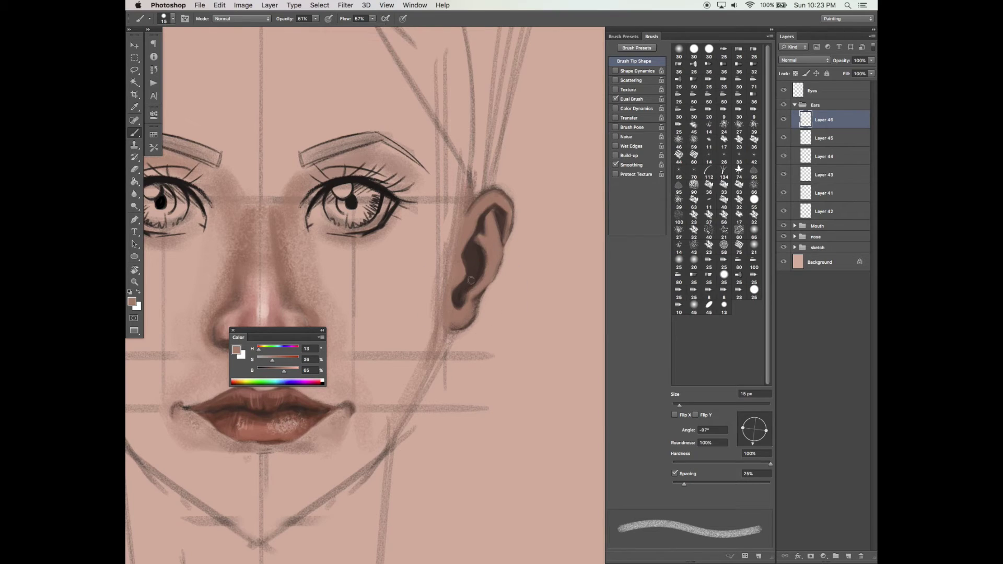
pyautogui.press(']')
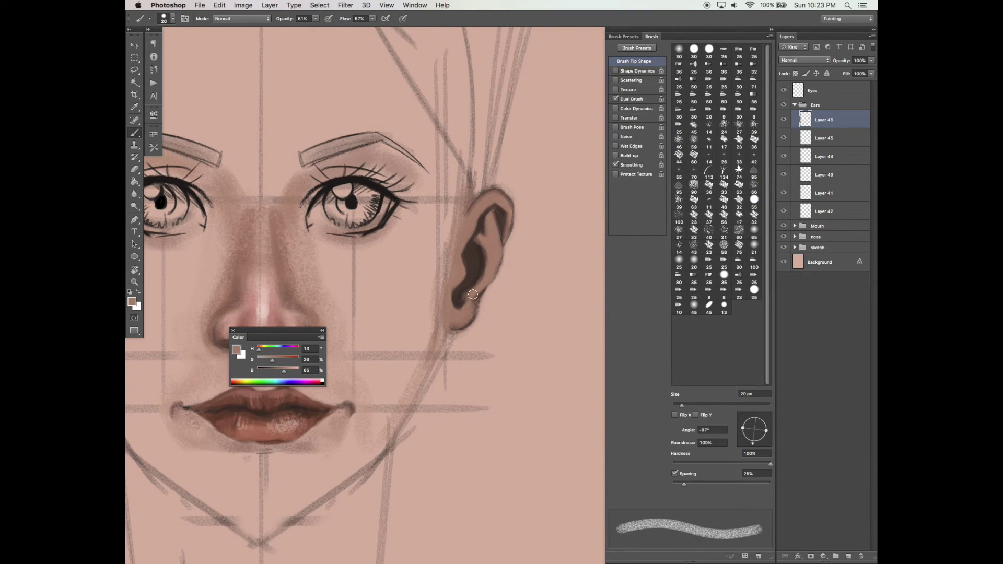
pyautogui.keyDown('alt'); pyautogui.click(475, 280); pyautogui.keyUp('alt')
pyautogui.press(']')
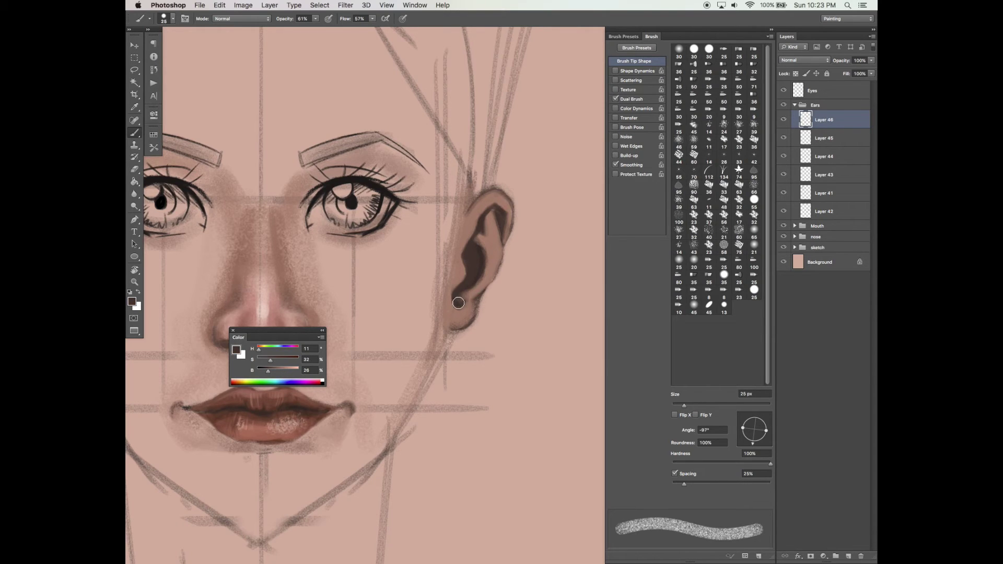
pyautogui.moveTo(454, 301)
pyautogui.mouseDown()
pyautogui.moveTo(462, 305)
pyautogui.moveTo(469, 292)
pyautogui.mouseUp()
pyautogui.keyDown('alt'); pyautogui.click(472, 294); pyautogui.keyUp('alt')
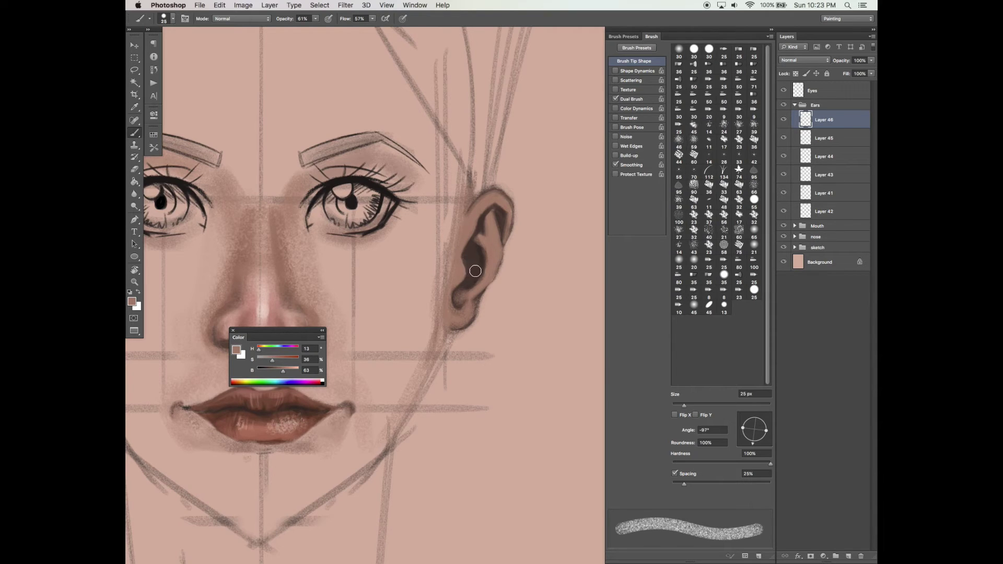
# - Soften the central hollow and its inner fold with skin brown sampled from the ear (H 13, S 36, B 64) at 25 px
pyautogui.moveTo(474, 291); pyautogui.dragTo(461, 294)
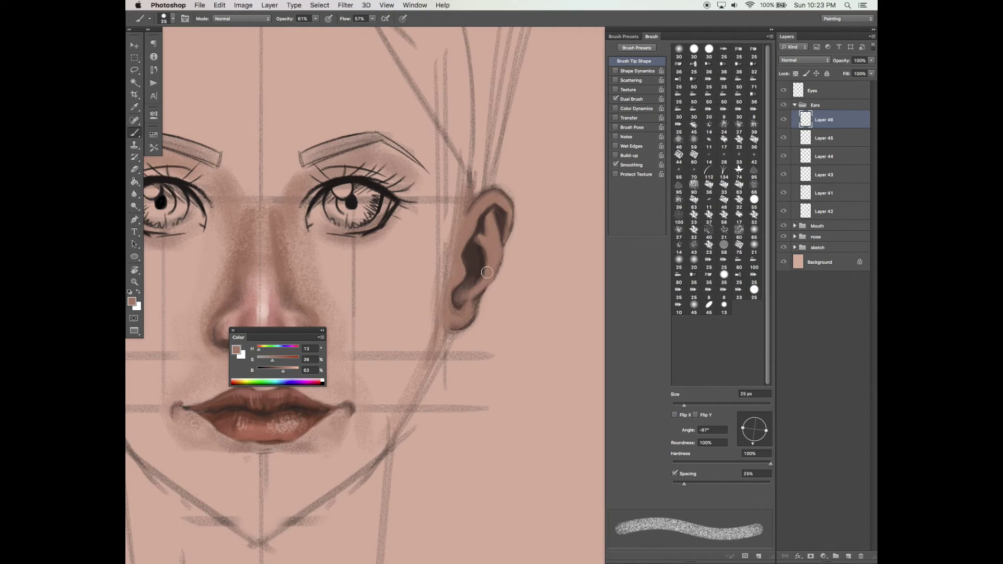
pyautogui.keyDown('alt'); pyautogui.click(473, 247); pyautogui.keyUp('alt')
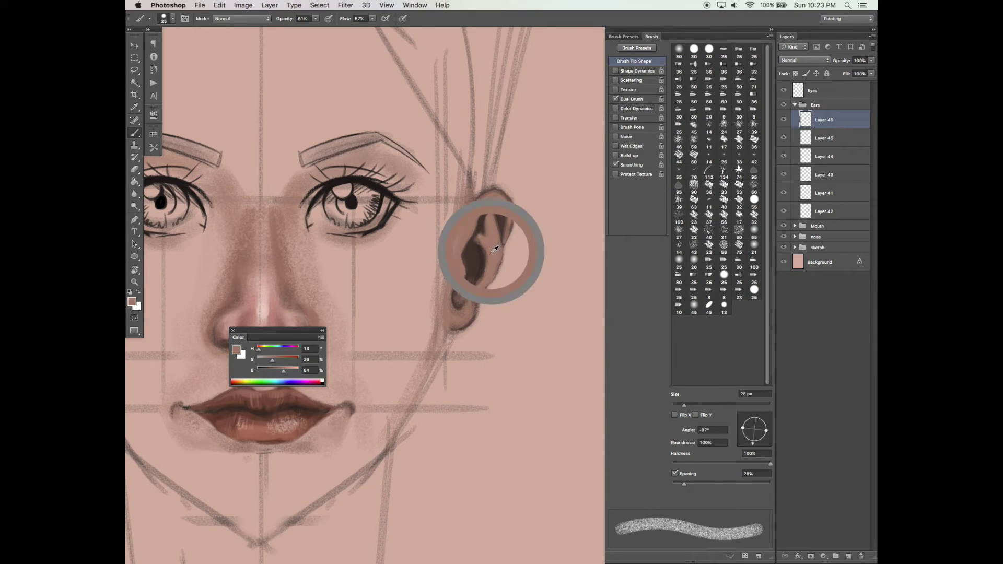
pyautogui.moveTo(478, 242); pyautogui.dragTo(489, 259)
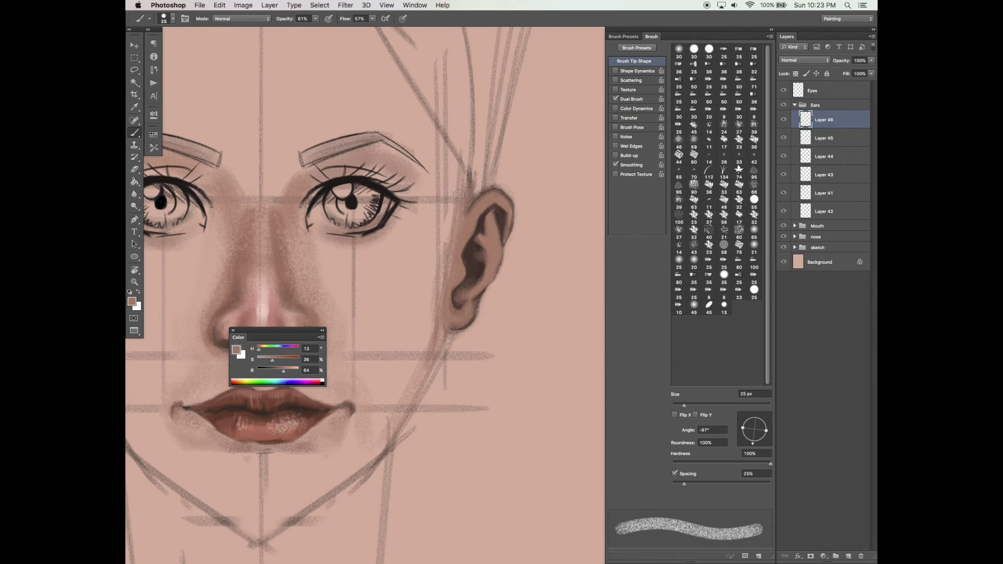
pyautogui.moveTo(476, 251); pyautogui.dragTo(484, 259)
# - Shade the upper inner fold with sampled dark brown (H 8, S 31, B 29) at 20 px and save the document
pyautogui.keyDown('alt'); pyautogui.click(478, 228); pyautogui.keyUp('alt')
pyautogui.press('[')
pyautogui.press('[')
pyautogui.press('[')
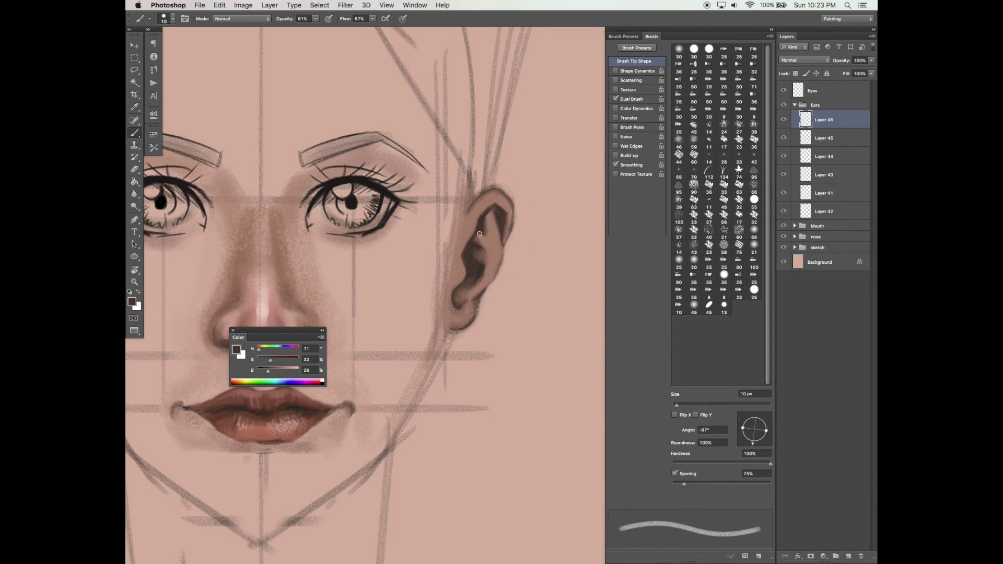
pyautogui.keyDown('alt'); pyautogui.click(489, 224); pyautogui.keyUp('alt')
pyautogui.keyDown('alt'); pyautogui.click(482, 215); pyautogui.keyUp('alt')
pyautogui.press(']')
pyautogui.moveTo(486, 217)
pyautogui.mouseDown()
pyautogui.moveTo(502, 219)
pyautogui.moveTo(484, 221)
pyautogui.moveTo(493, 218)
pyautogui.moveTo(501, 235)
pyautogui.mouseUp()
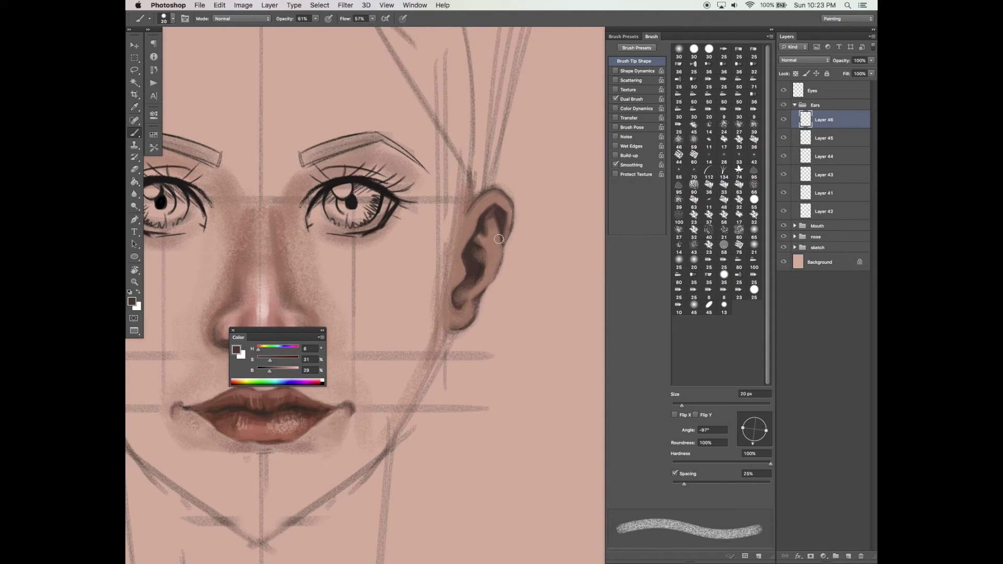
pyautogui.moveTo(517, 404); pyautogui.dragTo(539, 370)
pyautogui.press('super+s')
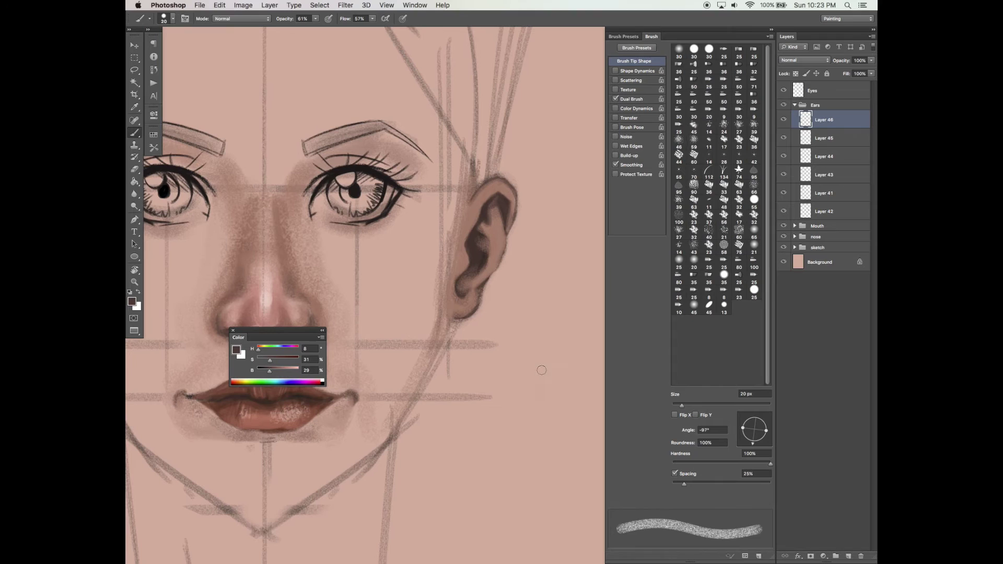
# - On a new layer, sample the nose's pink, lower its saturation to 19%, and set an 11 px brush for the ear's upper rim
pyautogui.click(849, 556)
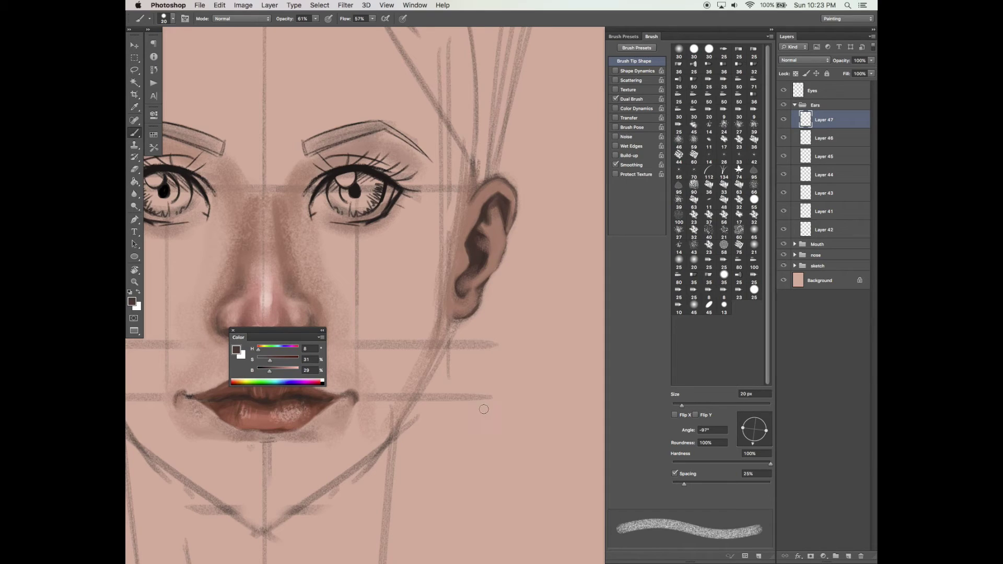
pyautogui.keyDown('alt'); pyautogui.click(520, 281); pyautogui.keyUp('alt')
pyautogui.keyDown('alt'); pyautogui.click(284, 290); pyautogui.keyUp('alt')
pyautogui.moveTo(682, 405); pyautogui.dragTo(679, 406)
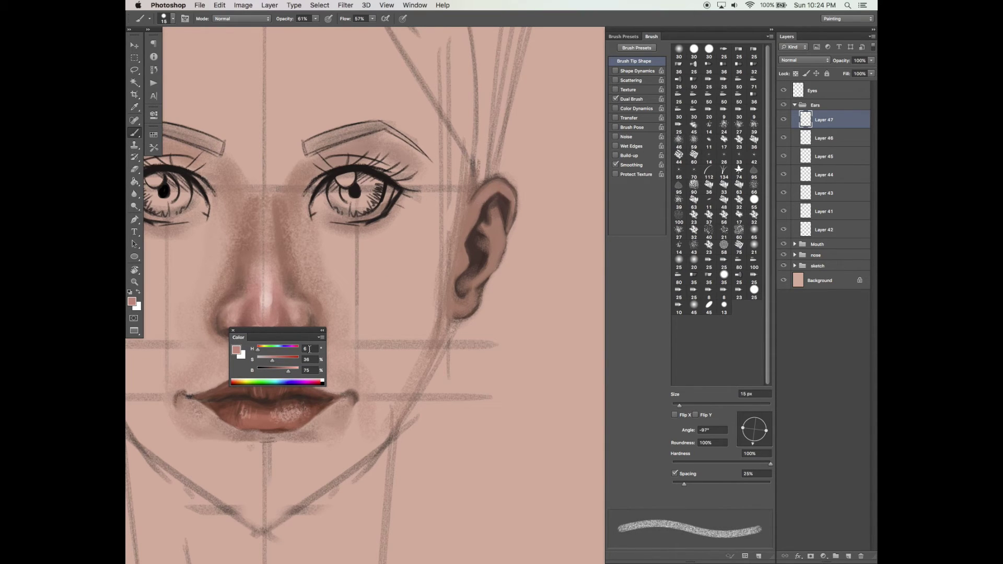
pyautogui.moveTo(272, 361); pyautogui.dragTo(270, 361)
pyautogui.moveTo(681, 405); pyautogui.dragTo(677, 406)
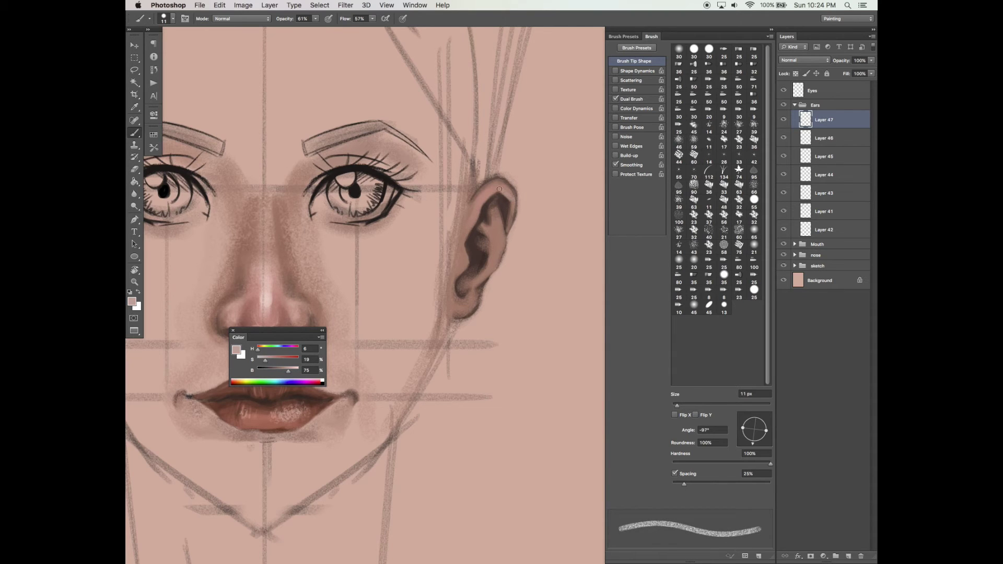
# - Raise the pink's saturation to 31% and paint highlights on the inner folds, reducing the brush to 10 px
pyautogui.moveTo(266, 361); pyautogui.dragTo(270, 361)
pyautogui.moveTo(482, 225); pyautogui.dragTo(489, 227)
pyautogui.moveTo(683, 409); pyautogui.dragTo(677, 406)
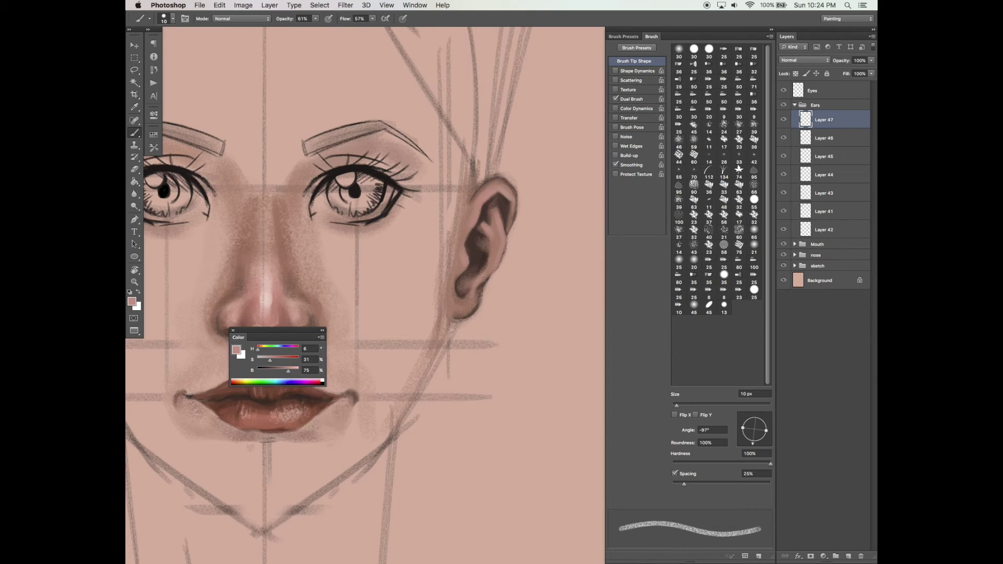
pyautogui.moveTo(475, 255); pyautogui.dragTo(467, 256)
# - On a new layer, blend the edges of the central hollow with browns sampled from the ear at 10 px
pyautogui.click(848, 557)
pyautogui.keyDown('alt'); pyautogui.click(477, 265); pyautogui.keyUp('alt')
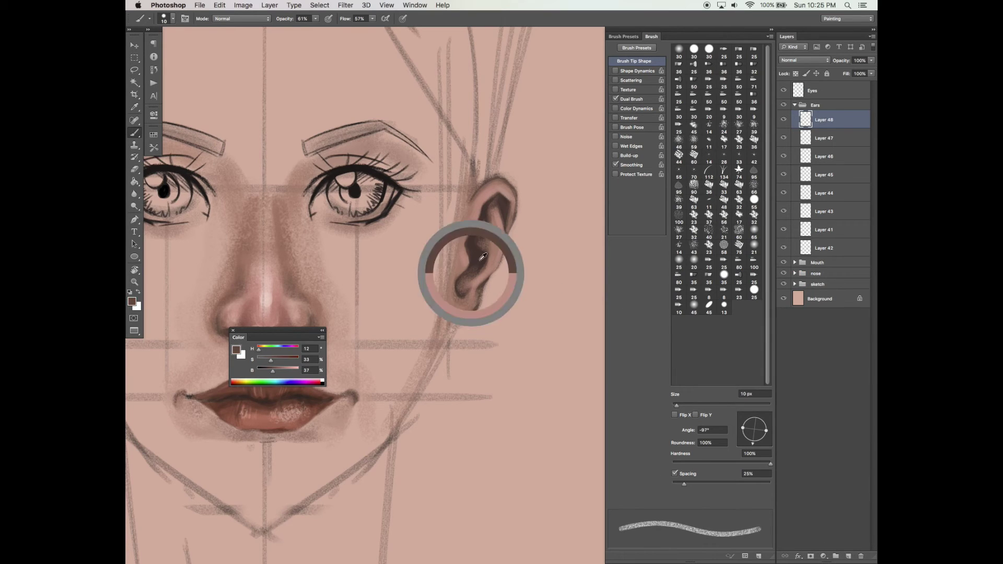
pyautogui.moveTo(477, 239); pyautogui.dragTo(474, 258)
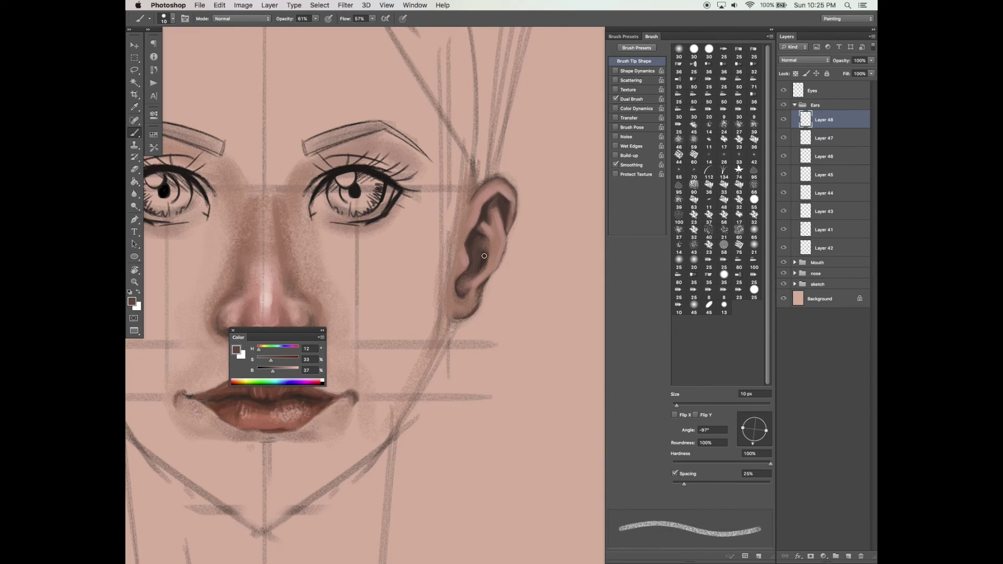
pyautogui.keyDown('alt'); pyautogui.click(484, 256); pyautogui.keyUp('alt')
pyautogui.keyDown('alt'); pyautogui.click(481, 243); pyautogui.keyUp('alt')
pyautogui.keyDown('alt'); pyautogui.click(474, 232); pyautogui.keyUp('alt')
pyautogui.keyDown('alt'); pyautogui.click(478, 247); pyautogui.keyUp('alt')
# - Blend the upper fold's shadow with sampled dark brown (H 8, S 32, B 30), enlarge the brush to 42 px, and save
pyautogui.moveTo(492, 204); pyautogui.dragTo(492, 223)
pyautogui.keyDown('alt'); pyautogui.click(498, 218); pyautogui.keyUp('alt')
pyautogui.keyDown('alt'); pyautogui.click(476, 232); pyautogui.keyUp('alt')
pyautogui.moveTo(505, 201); pyautogui.dragTo(494, 209)
pyautogui.keyDown('alt'); pyautogui.click(505, 199); pyautogui.keyUp('alt')
pyautogui.moveTo(677, 405); pyautogui.dragTo(694, 403)
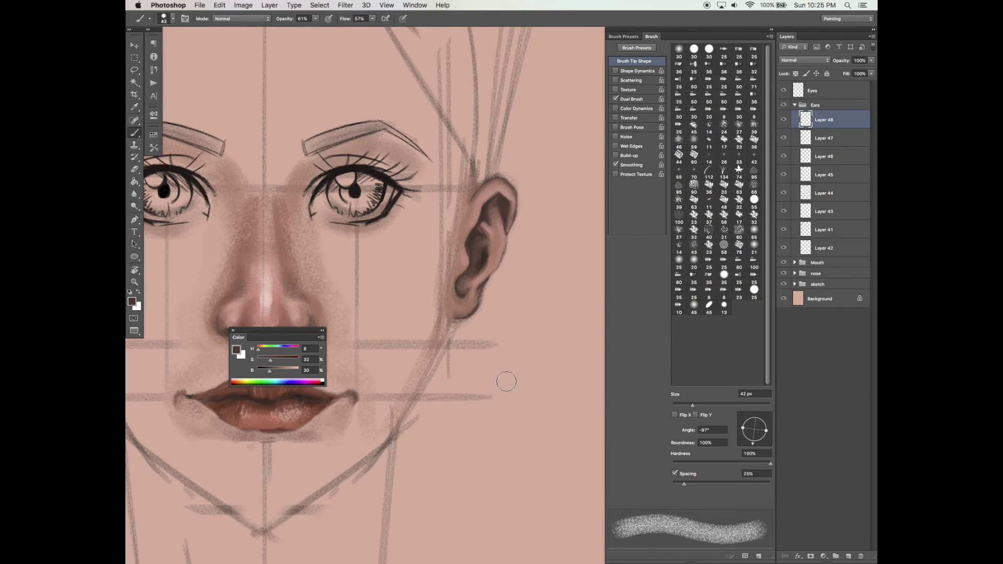
pyautogui.press('super+s')
pyautogui.moveTo(531, 350); pyautogui.dragTo(532, 323)
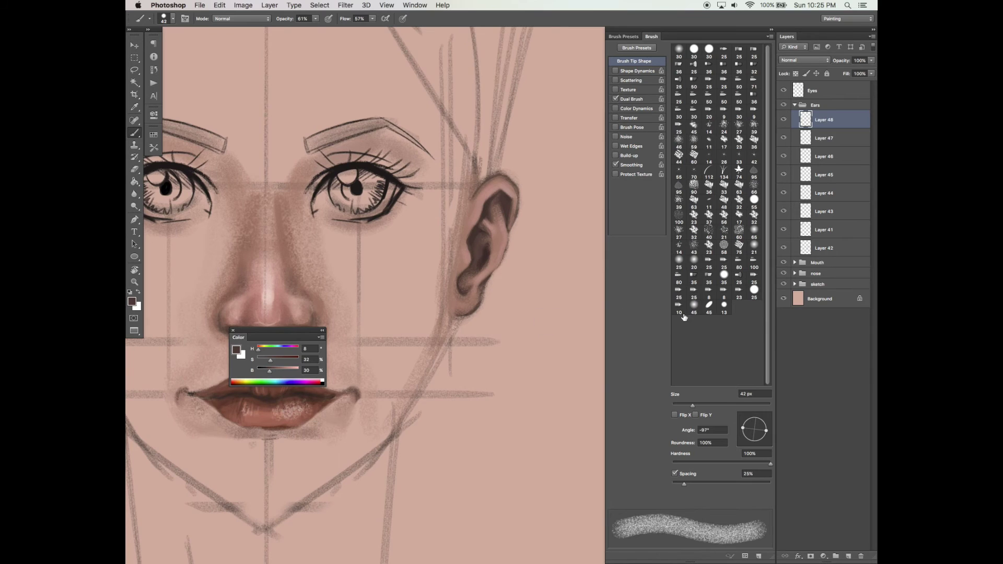
# - Add a layer, sample the dark brown of the lips (H 10, S 39, B 24), and reduce the brush to 8 px for the upper fold
pyautogui.click(849, 556)
pyautogui.press('[')
pyautogui.press('[')
pyautogui.press('[')
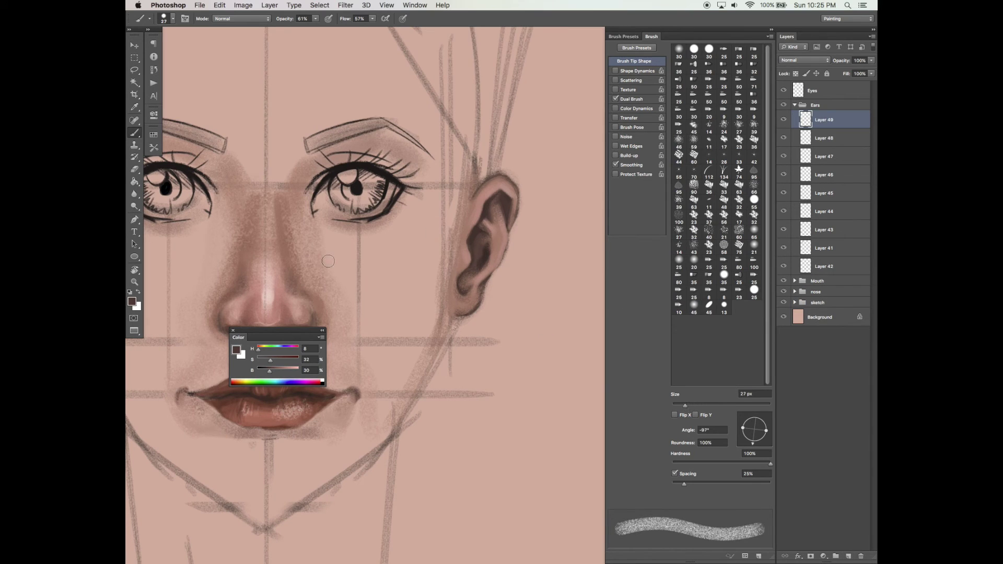
pyautogui.keyDown('alt'); pyautogui.click(243, 393); pyautogui.keyUp('alt')
pyautogui.press('[')
pyautogui.press('[')
pyautogui.press('[')
pyautogui.press('[')
pyautogui.press('[')
pyautogui.press('[')
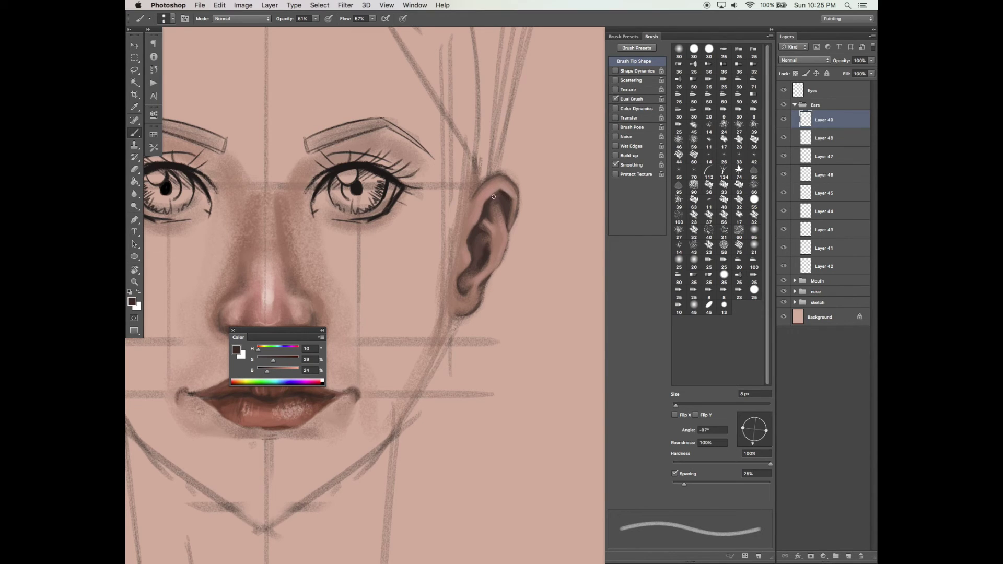
# - Blend the lower part of the hollow with sampled brown (H 11, S 34, B 37), enlarging the brush to 20 px
pyautogui.keyDown('alt'); pyautogui.click(478, 242); pyautogui.keyUp('alt')
pyautogui.keyDown('alt'); pyautogui.click(473, 267); pyautogui.keyUp('alt')
pyautogui.press(']')
pyautogui.press(']')
pyautogui.press(']')
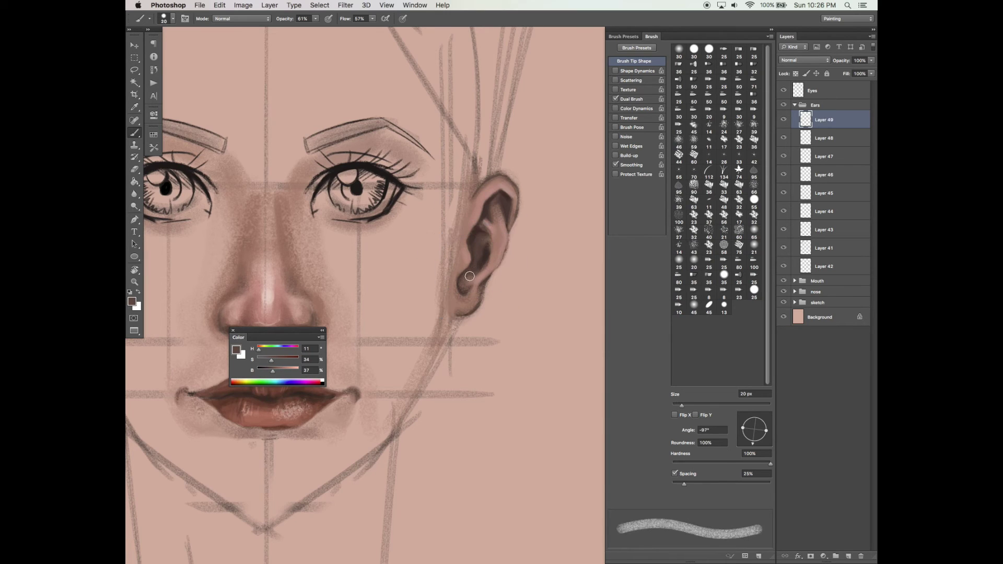
# - Darken the sampled shadow brown and paint a thin accent along the hollow's upper edge at 9 px
pyautogui.keyDown('alt'); pyautogui.click(485, 210); pyautogui.keyUp('alt')
pyautogui.press('[')
pyautogui.click(261, 368)
pyautogui.press('[')
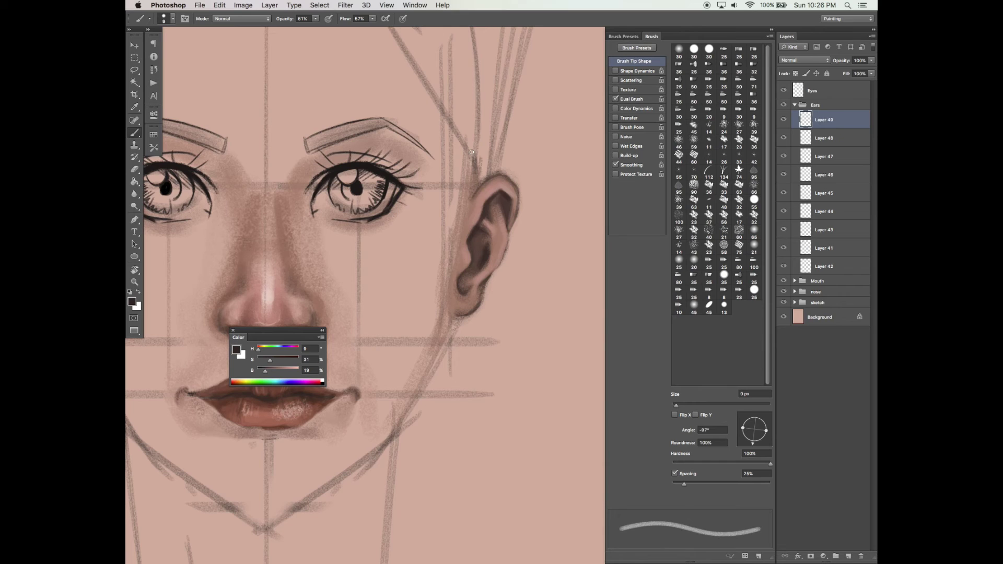
pyautogui.moveTo(473, 230)
pyautogui.mouseDown()
pyautogui.moveTo(469, 269)
pyautogui.moveTo(480, 230)
pyautogui.mouseUp()
# - Deepen the central hollow with sampled dark brown (H 15, S 34, B 23) at 15 px
pyautogui.keyDown('alt'); pyautogui.click(493, 219); pyautogui.keyUp('alt')
pyautogui.keyDown('alt'); pyautogui.click(490, 211); pyautogui.keyUp('alt')
pyautogui.keyDown('alt'); pyautogui.click(474, 244); pyautogui.keyUp('alt')
pyautogui.press(']')
pyautogui.press(']')
pyautogui.moveTo(481, 261); pyautogui.dragTo(479, 237)
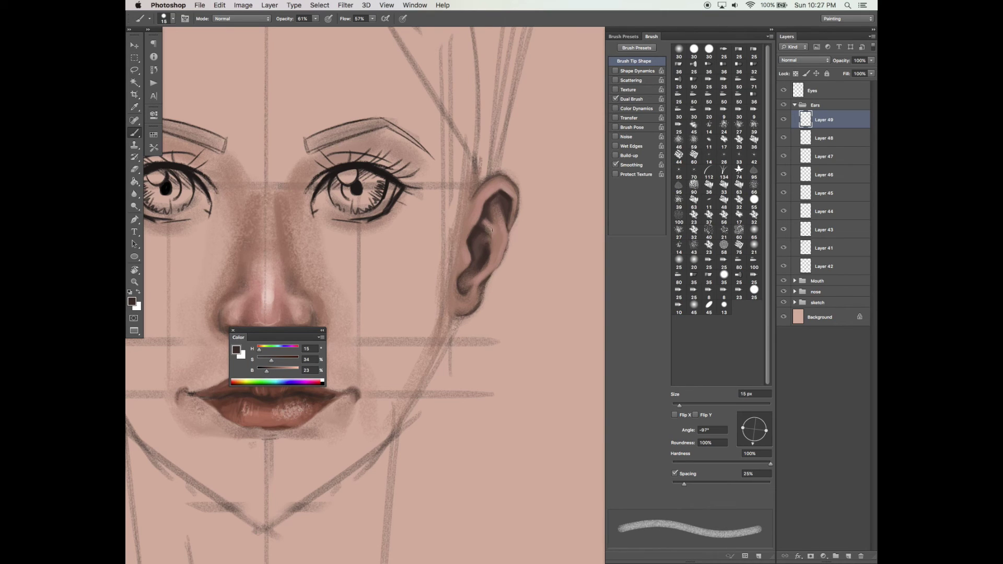
# - Blend the fold above the hollow with browns sampled around it, setting the brush to 20 px
pyautogui.keyDown('alt'); pyautogui.click(490, 229); pyautogui.keyUp('alt')
pyautogui.press(']')
pyautogui.moveTo(488, 240); pyautogui.dragTo(484, 241)
pyautogui.keyDown('alt'); pyautogui.click(480, 230); pyautogui.keyUp('alt')
pyautogui.press('[')
pyautogui.press(']')
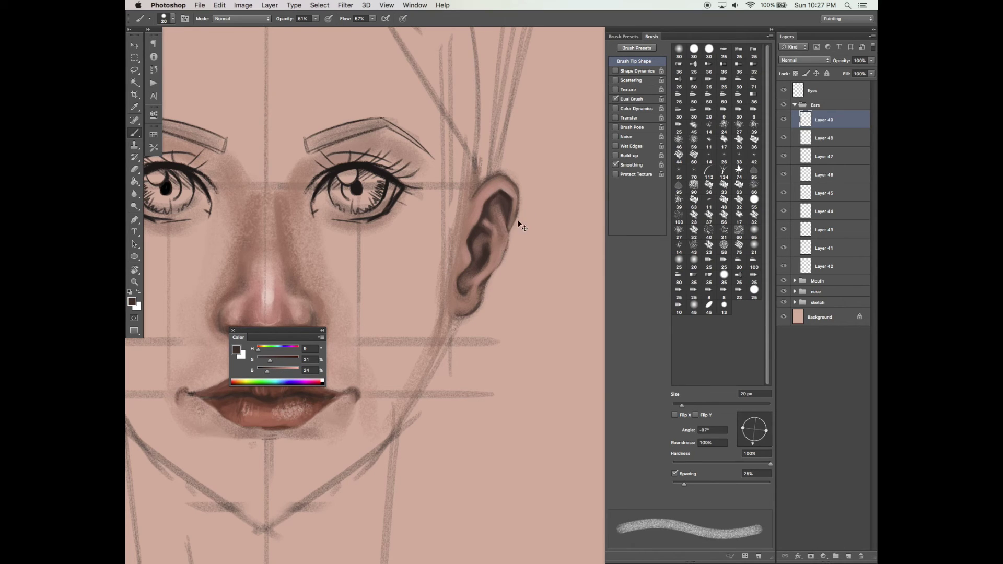
# - Flatten the brush tip at -57°, lower the opacity to 38%, and blend sampled brown (H 11, S 33, B 34) along the upper fold
pyautogui.moveTo(766, 428)
pyautogui.mouseDown()
pyautogui.moveTo(762, 442)
pyautogui.moveTo(757, 428)
pyautogui.mouseUp()
pyautogui.keyDown('alt'); pyautogui.click(492, 215); pyautogui.keyUp('alt')
pyautogui.moveTo(492, 217); pyautogui.dragTo(500, 239)
pyautogui.press('super+z')
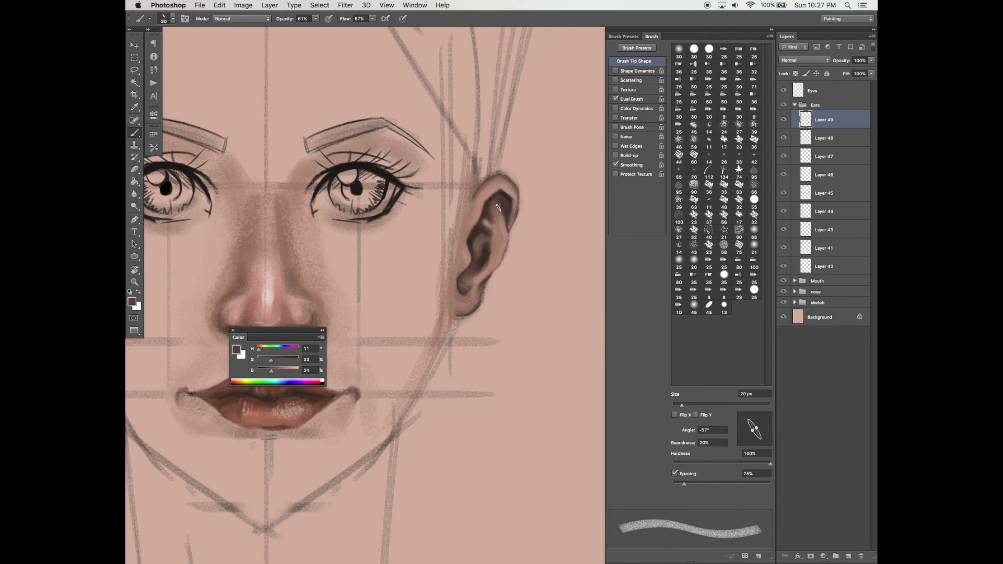
pyautogui.moveTo(516, 233); pyautogui.dragTo(510, 261)
pyautogui.moveTo(506, 203)
pyautogui.mouseDown()
pyautogui.moveTo(492, 239)
pyautogui.moveTo(489, 219)
pyautogui.moveTo(500, 243)
pyautogui.mouseUp()
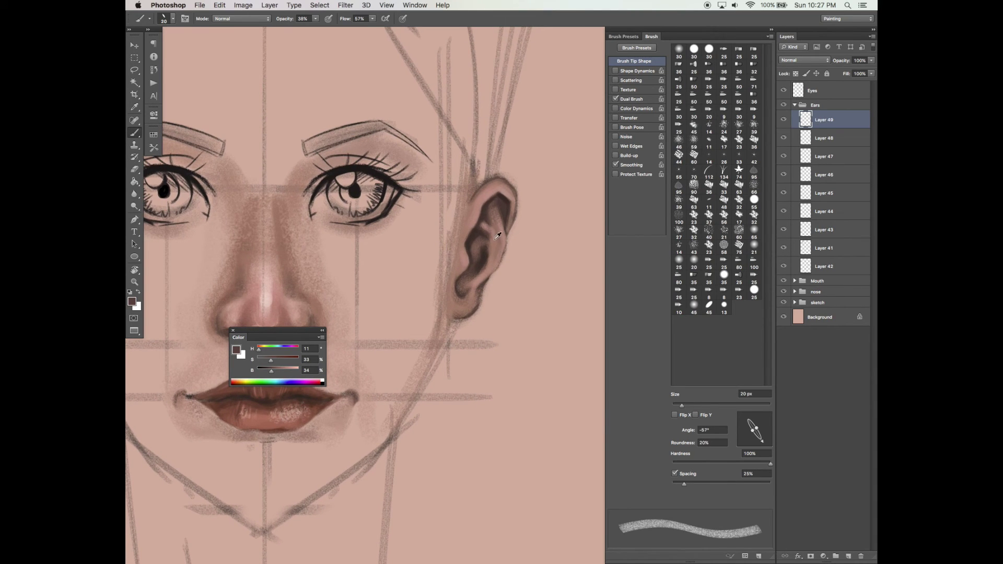
# - Smooth the inner folds and the lower hollow above the earlobe with tones sampled from the ear at 20 px
pyautogui.keyDown('alt'); pyautogui.click(490, 261); pyautogui.keyUp('alt')
pyautogui.keyDown('alt'); pyautogui.click(497, 225); pyautogui.keyUp('alt')
pyautogui.keyDown('alt'); pyautogui.click(493, 219); pyautogui.keyUp('alt')
pyautogui.keyDown('alt'); pyautogui.click(488, 273); pyautogui.keyUp('alt')
pyautogui.keyDown('alt'); pyautogui.click(481, 272); pyautogui.keyUp('alt')
pyautogui.keyDown('alt'); pyautogui.click(484, 274); pyautogui.keyUp('alt')
pyautogui.keyDown('alt'); pyautogui.click(484, 271); pyautogui.keyUp('alt')
pyautogui.moveTo(472, 280); pyautogui.dragTo(464, 293)
pyautogui.moveTo(470, 293); pyautogui.dragTo(459, 296)
# - Sample the hollow's dark brown and set the flattened brush to 18 px at a -129° angle
pyautogui.keyDown('alt'); pyautogui.click(479, 231); pyautogui.keyUp('alt')
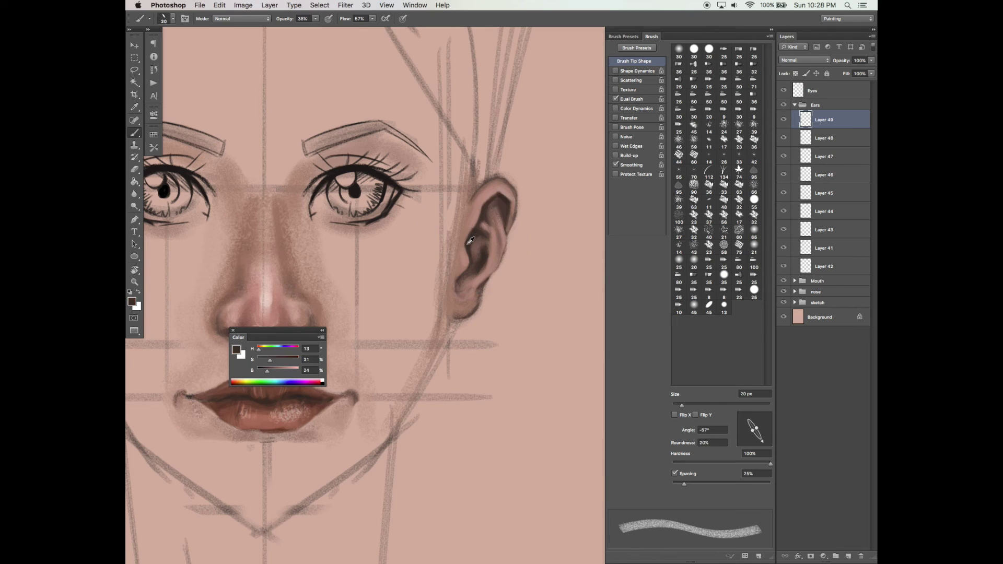
pyautogui.moveTo(682, 406); pyautogui.dragTo(680, 405)
pyautogui.click(745, 439)
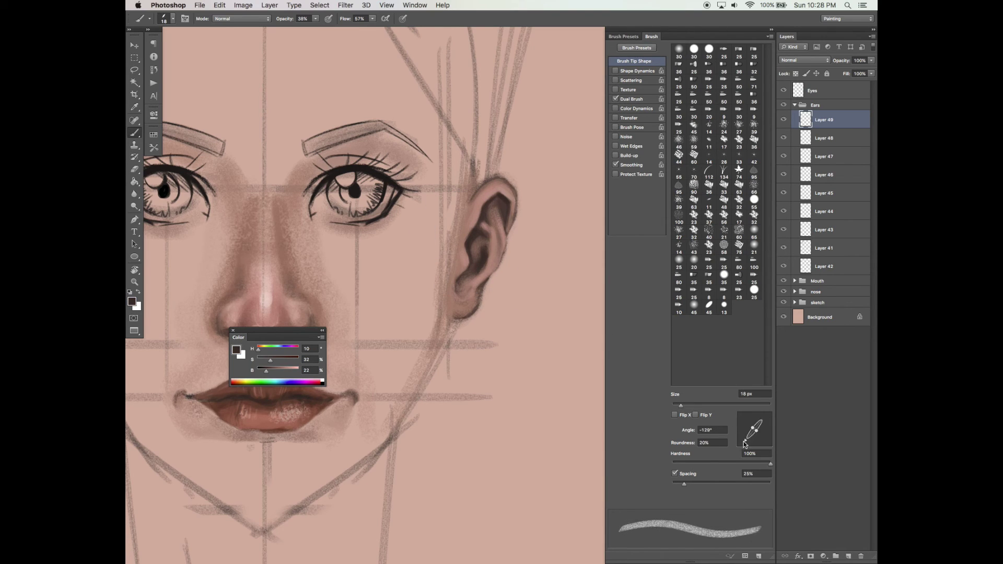
# - Blend the lower hollow and the fold above the earlobe with sampled skin tones (H 10, S 34, B 68) and save
pyautogui.keyDown('alt'); pyautogui.click(480, 279); pyautogui.keyUp('alt')
pyautogui.keyDown('alt'); pyautogui.click(480, 278); pyautogui.keyUp('alt')
pyautogui.keyDown('alt'); pyautogui.click(476, 279); pyautogui.keyUp('alt')
pyautogui.keyDown('alt'); pyautogui.click(456, 286); pyautogui.keyUp('alt')
pyautogui.keyDown('alt'); pyautogui.click(469, 289); pyautogui.keyUp('alt')
pyautogui.press('super+s')
pyautogui.moveTo(476, 285); pyautogui.dragTo(475, 287)
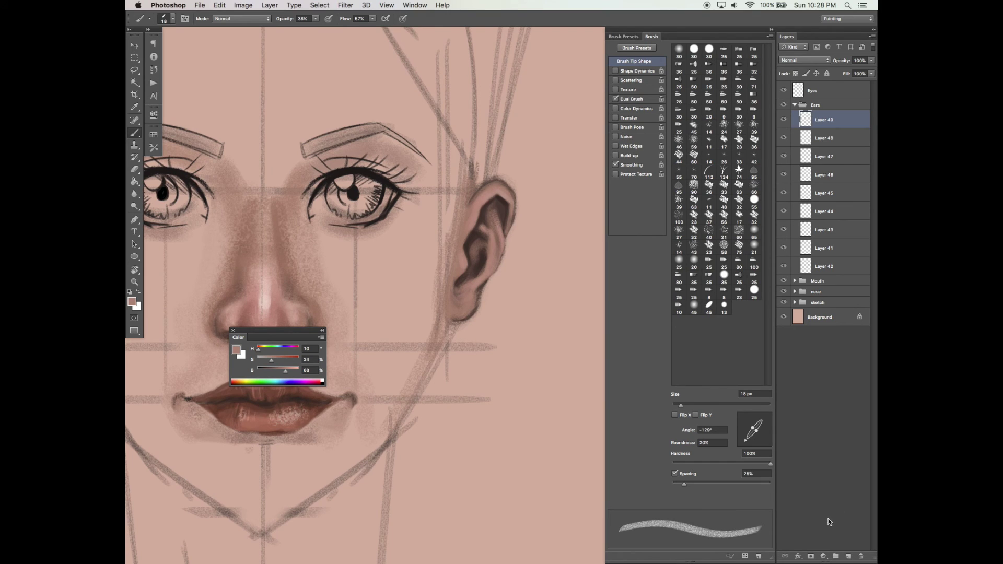
# - Add a layer, set a light pink highlight colour (H 10, S 21, B 88), and save the document
pyautogui.click(849, 557)
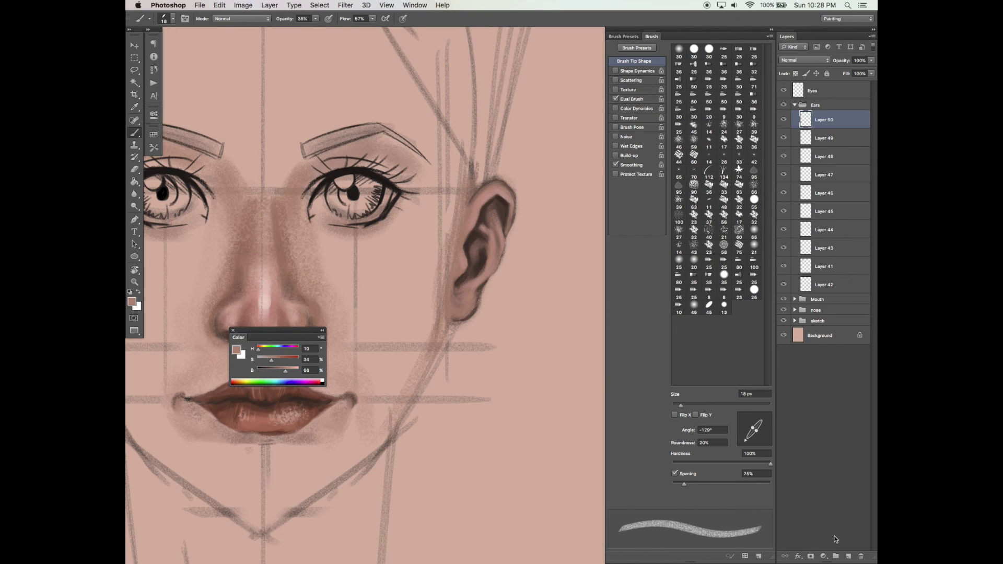
pyautogui.click(293, 372)
pyautogui.keyDown('alt'); pyautogui.click(270, 301); pyautogui.keyUp('alt')
pyautogui.press('super+s')
pyautogui.moveTo(444, 243); pyautogui.dragTo(444, 248)
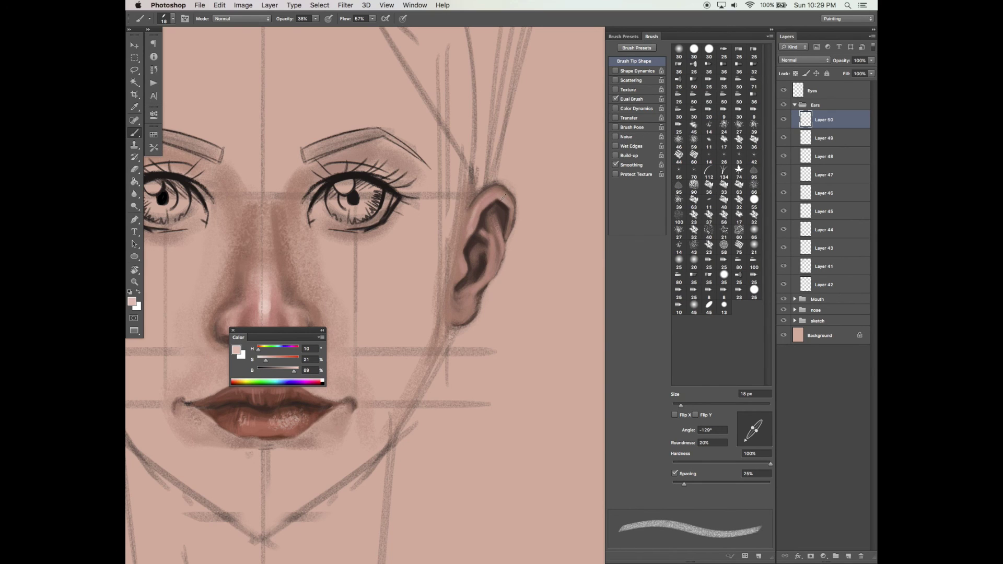
# - Make the brush tip round (100%) at -52° and paint light pink highlights on the ear's folds, reducing the size to 10 px
pyautogui.click(761, 438)
pyautogui.moveTo(757, 427); pyautogui.dragTo(769, 416)
pyautogui.moveTo(681, 406); pyautogui.dragTo(679, 406)
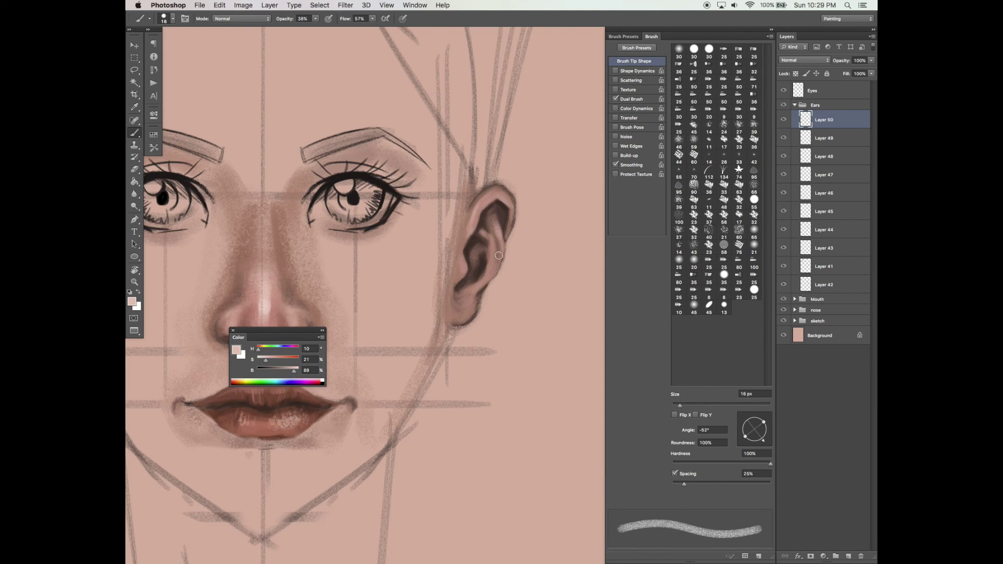
pyautogui.press('[')
pyautogui.press('[')
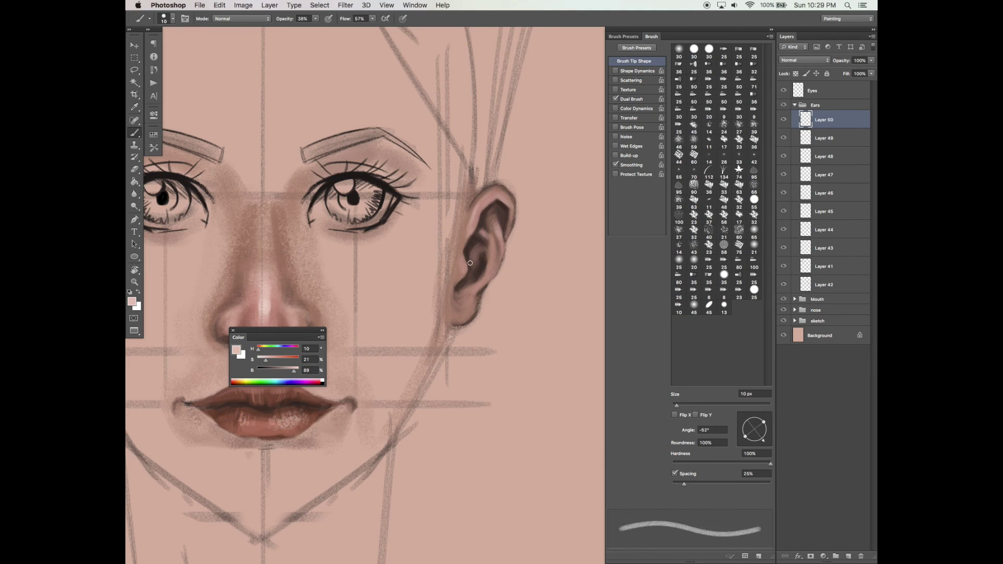
# - Refine the light pink highlights on the ear, varying the brush from 20 px to 8 px
pyautogui.press(']')
pyautogui.press(']')
pyautogui.press(']')
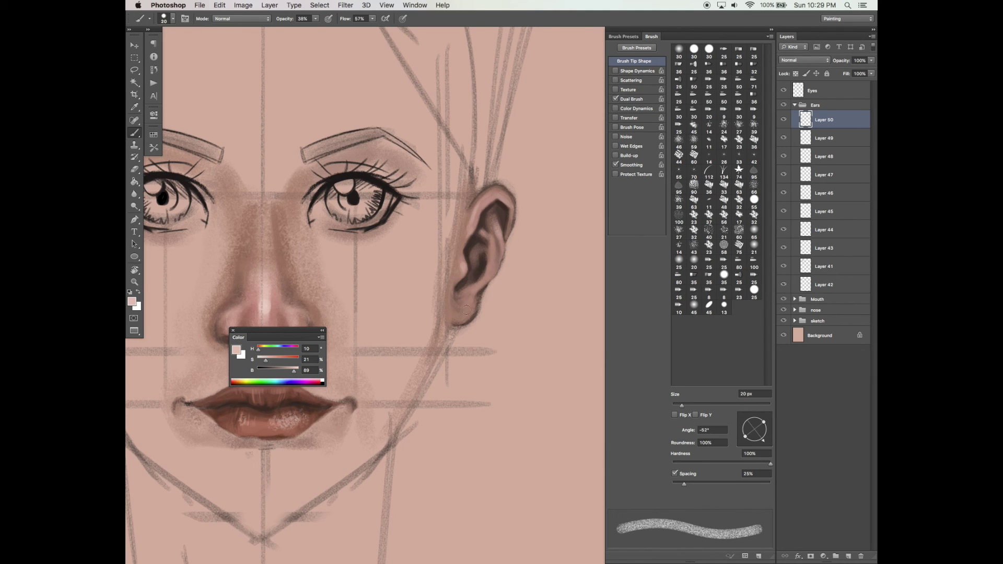
pyautogui.press('[')
pyautogui.press('[')
pyautogui.press('[')
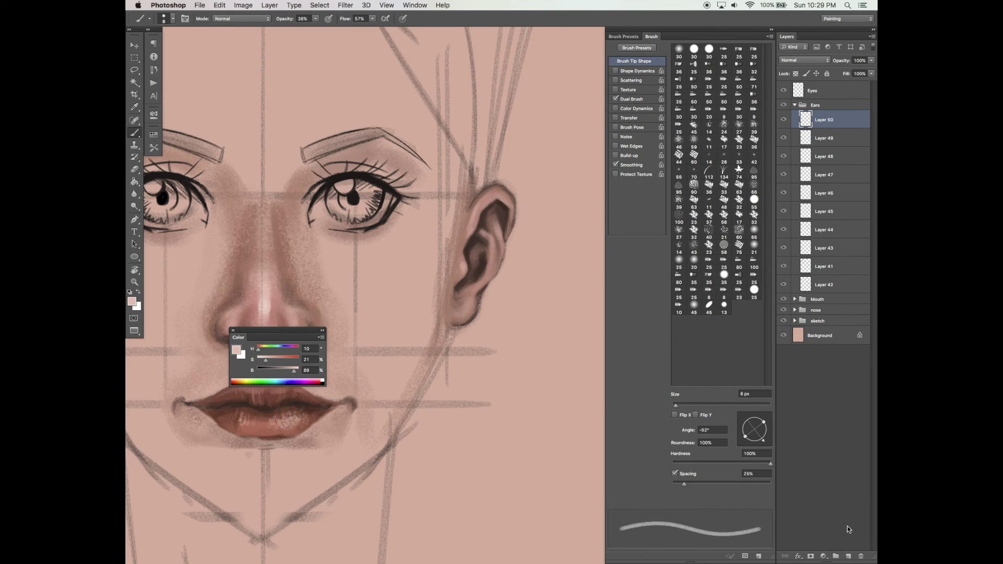
# - On a new layer, blend the fold above the hollow with sampled brown (H 13, S 34, B 48) at 10 px
pyautogui.click(848, 556)
pyautogui.press(']')
pyautogui.press(']')
pyautogui.press(']')
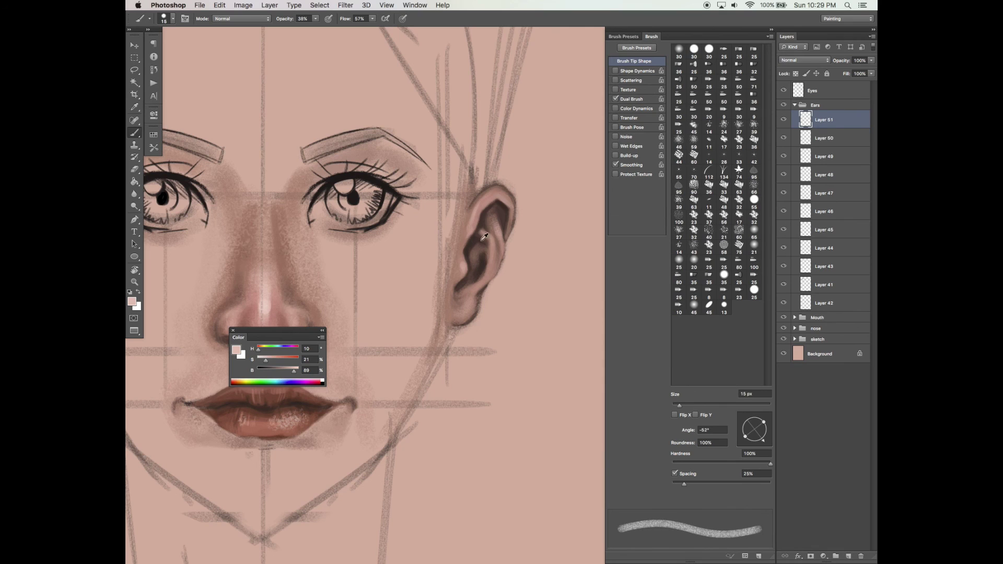
pyautogui.keyDown('alt'); pyautogui.click(476, 252); pyautogui.keyUp('alt')
pyautogui.press('[')
pyautogui.keyDown('alt'); pyautogui.click(482, 220); pyautogui.keyUp('alt')
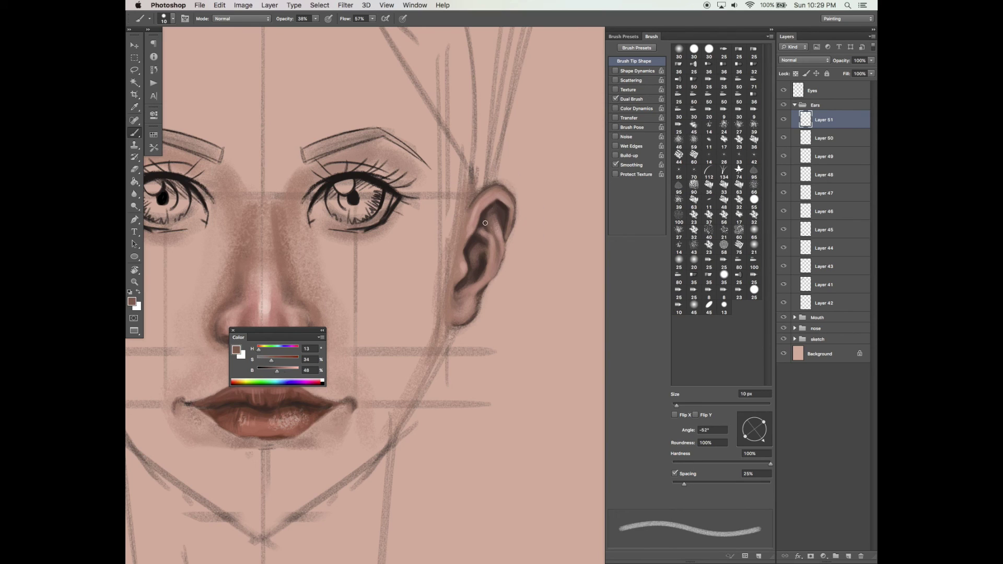
# - Sample the upper rim's pink (H 7, S 32, B 73) and soften the rim and central hollow, enlarging the brush to 25 px
pyautogui.press(']')
pyautogui.press(']')
pyautogui.keyDown('alt'); pyautogui.click(482, 193); pyautogui.keyUp('alt')
pyautogui.press('[')
pyautogui.press('[')
pyautogui.press(']')
pyautogui.press(']')
pyautogui.press(']')
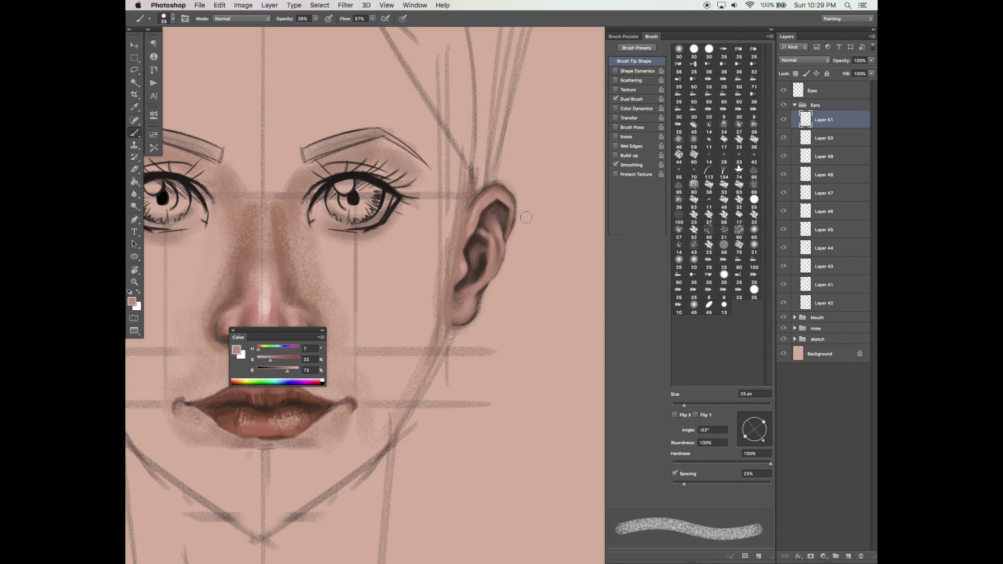
pyautogui.moveTo(479, 248); pyautogui.dragTo(461, 286)
# - Sample the background skin colour beside the ear (H 13, S 26, B 83) and reduce the brush to 10 px
pyautogui.keyDown('alt'); pyautogui.click(502, 291); pyautogui.keyUp('alt')
pyautogui.press('[')
pyautogui.press('[')
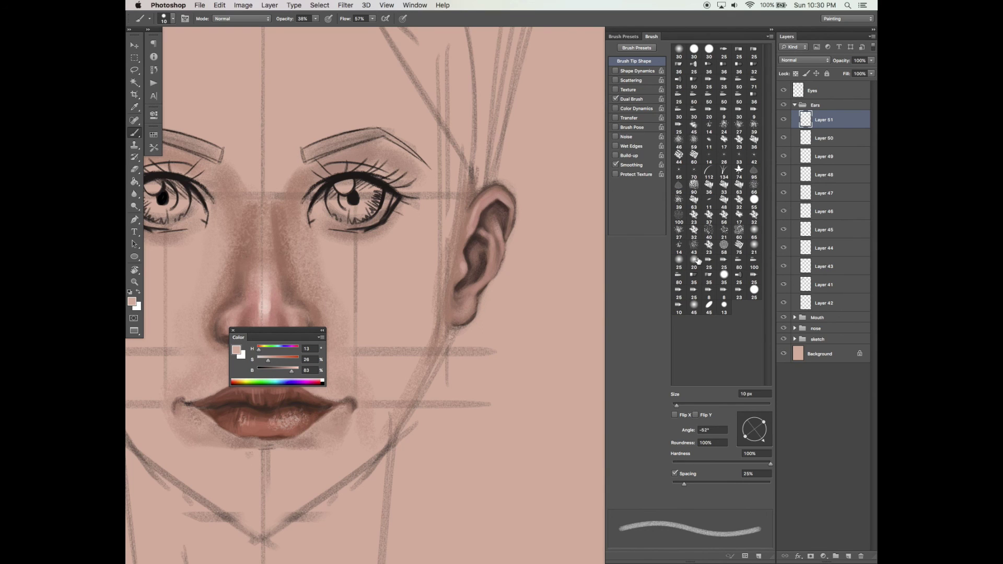
# - Sample the nose highlight's light pink, raise its brightness to 97%, enable Shape Dynamics and touch up the highlights on the ear
pyautogui.keyDown('alt'); pyautogui.click(265, 302); pyautogui.keyUp('alt')
pyautogui.click(636, 71)
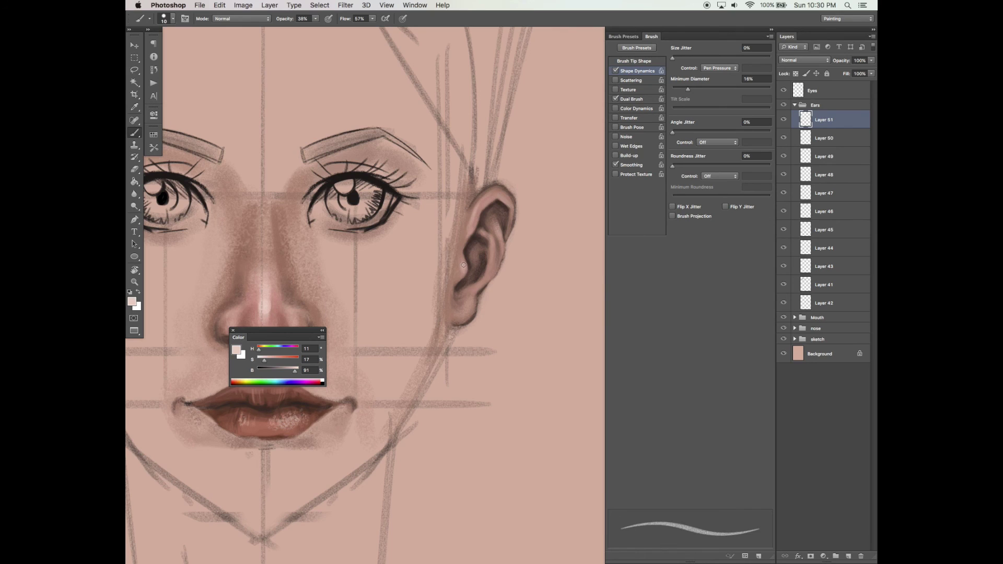
pyautogui.moveTo(295, 371); pyautogui.dragTo(298, 372)
pyautogui.press('super+z')
pyautogui.moveTo(520, 193); pyautogui.dragTo(522, 190)
pyautogui.press('super+z')
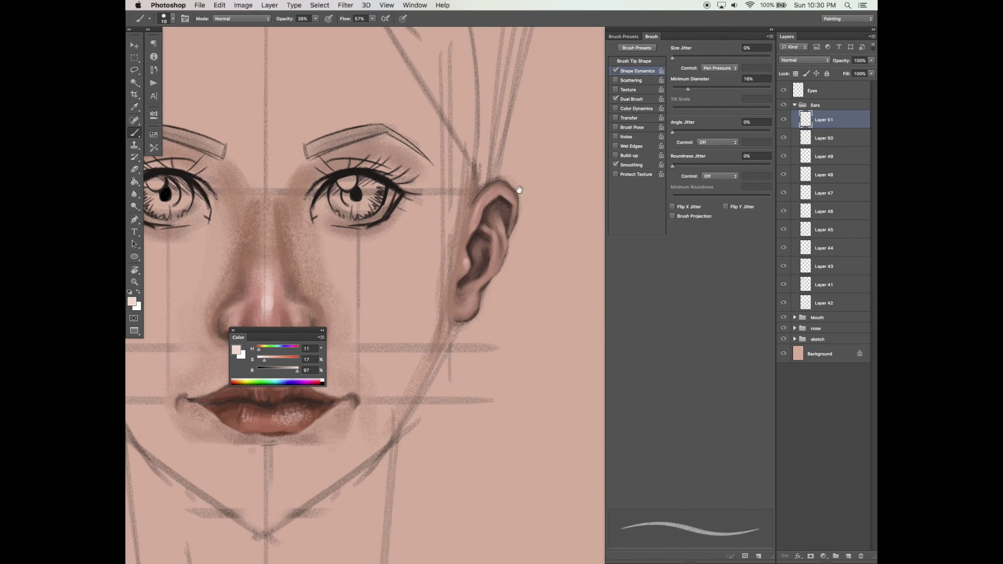
# - Move the floating colour sliders down off the nose and add a new layer in the Ears group, with the brush at 63 px
pyautogui.moveTo(529, 192); pyautogui.dragTo(540, 179)
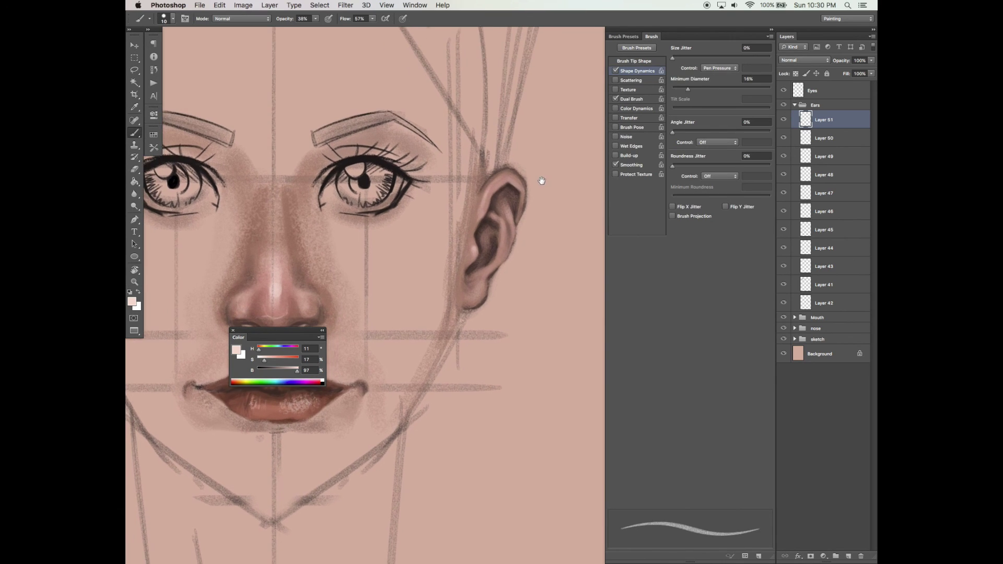
pyautogui.press('v')
pyautogui.moveTo(297, 337)
pyautogui.mouseDown()
pyautogui.moveTo(312, 410)
pyautogui.moveTo(307, 401)
pyautogui.mouseUp()
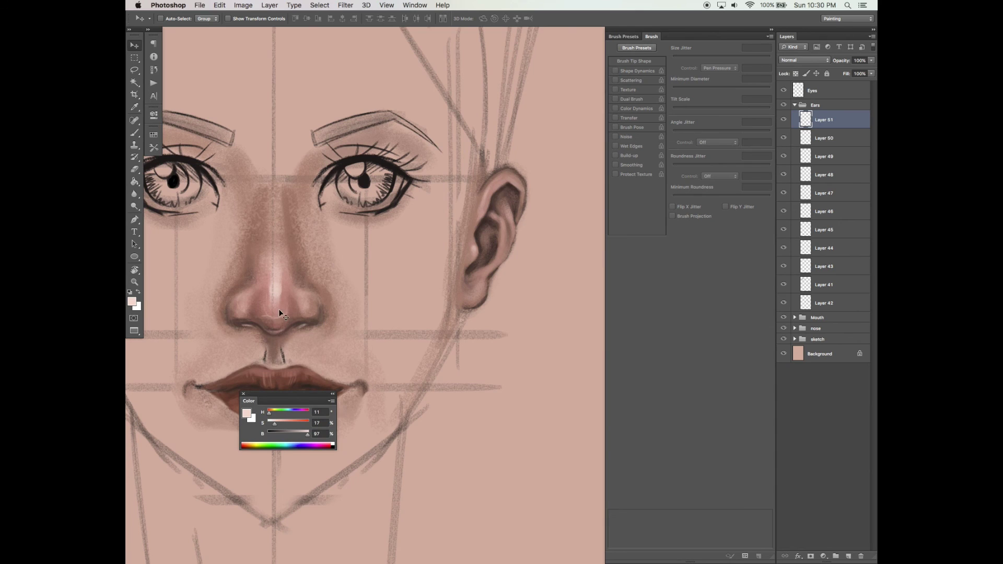
pyautogui.click(848, 556)
pyautogui.press('b')
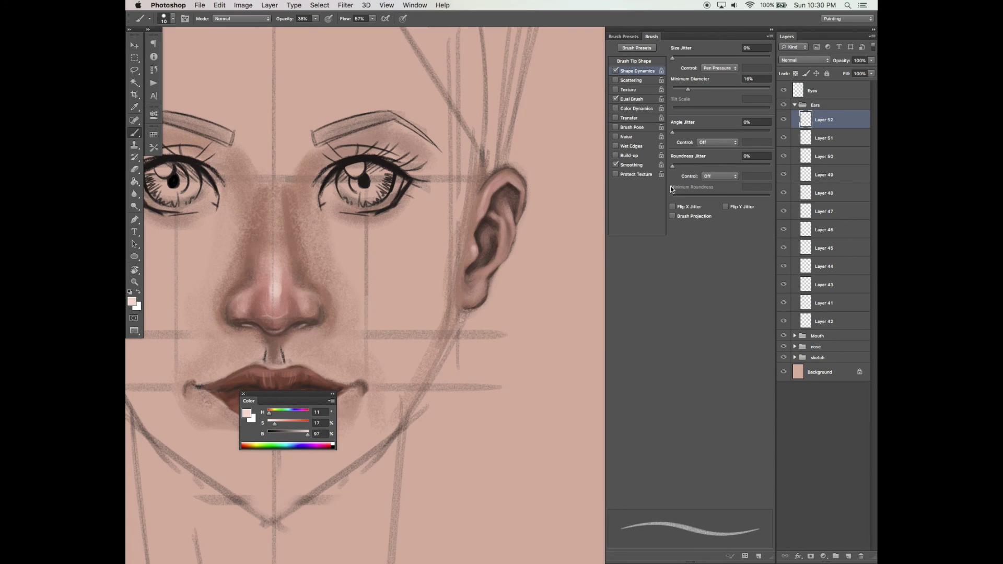
pyautogui.click(631, 99)
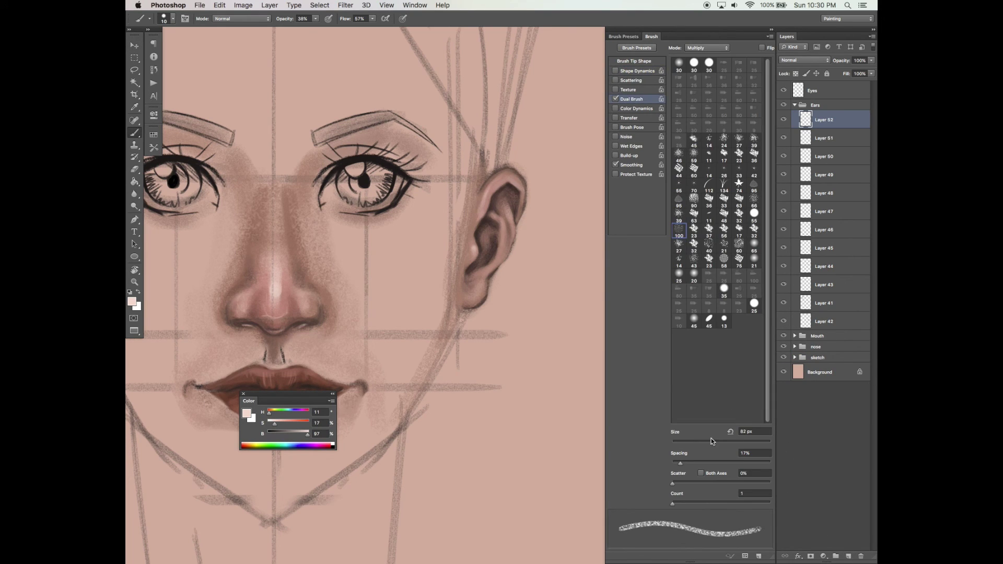
pyautogui.click(641, 62)
pyautogui.click(702, 406)
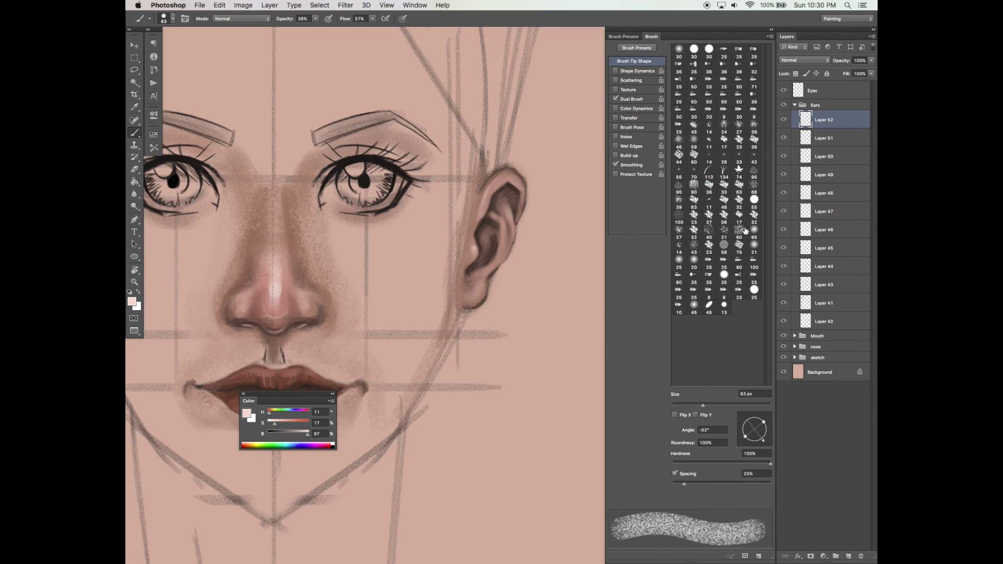
# - Tint the ear's upper rim red (H 352, S 78, B 97) at 47 px, with the new layer set to Multiply at 40% opacity
pyautogui.click(805, 60)
pyautogui.click(802, 84)
pyautogui.click(306, 412)
pyautogui.click(300, 423)
pyautogui.click(308, 413)
pyautogui.click(695, 405)
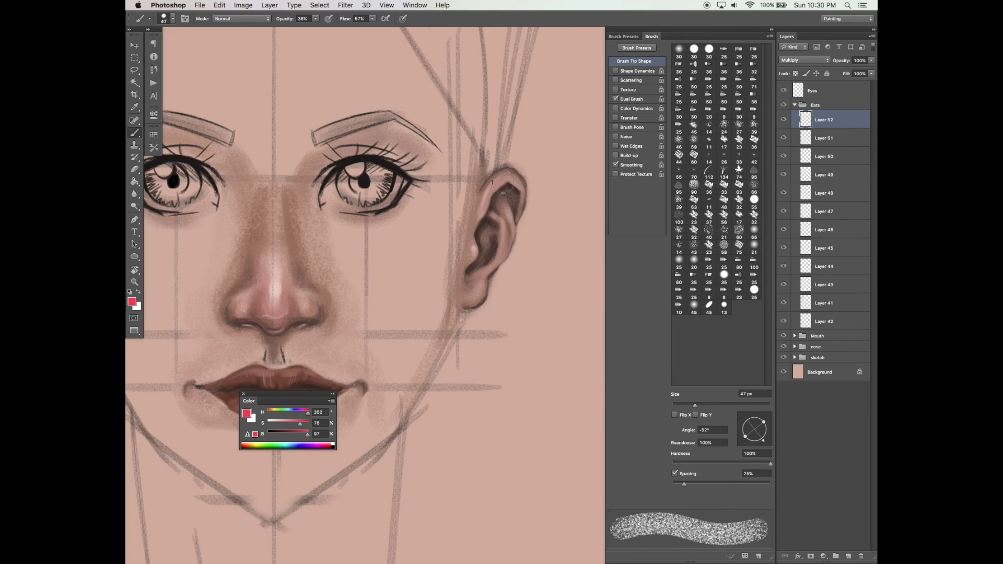
pyautogui.moveTo(503, 182)
pyautogui.mouseDown()
pyautogui.moveTo(486, 213)
pyautogui.moveTo(512, 206)
pyautogui.moveTo(502, 225)
pyautogui.moveTo(512, 181)
pyautogui.mouseUp()
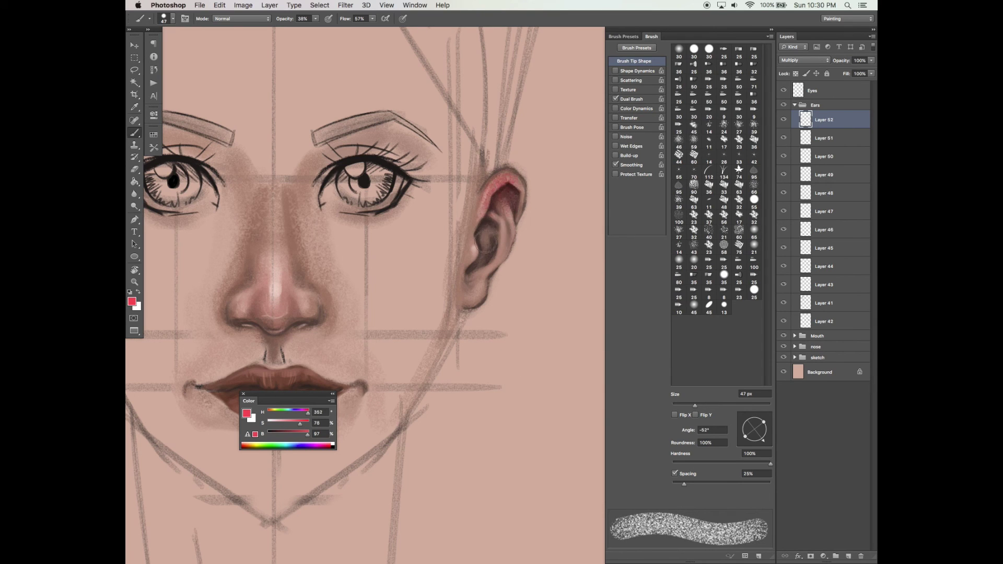
pyautogui.click(871, 61)
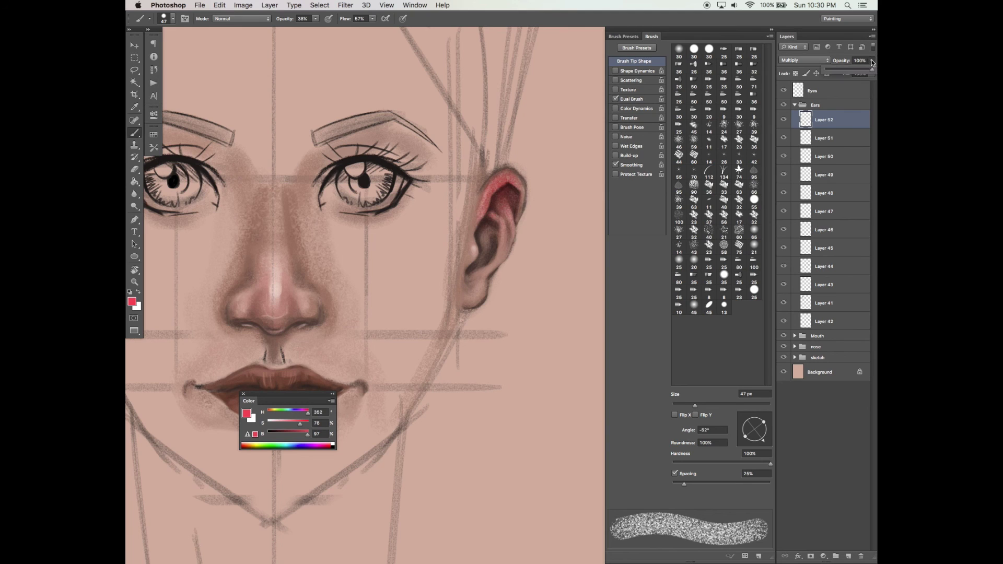
pyautogui.moveTo(561, 339); pyautogui.dragTo(564, 336)
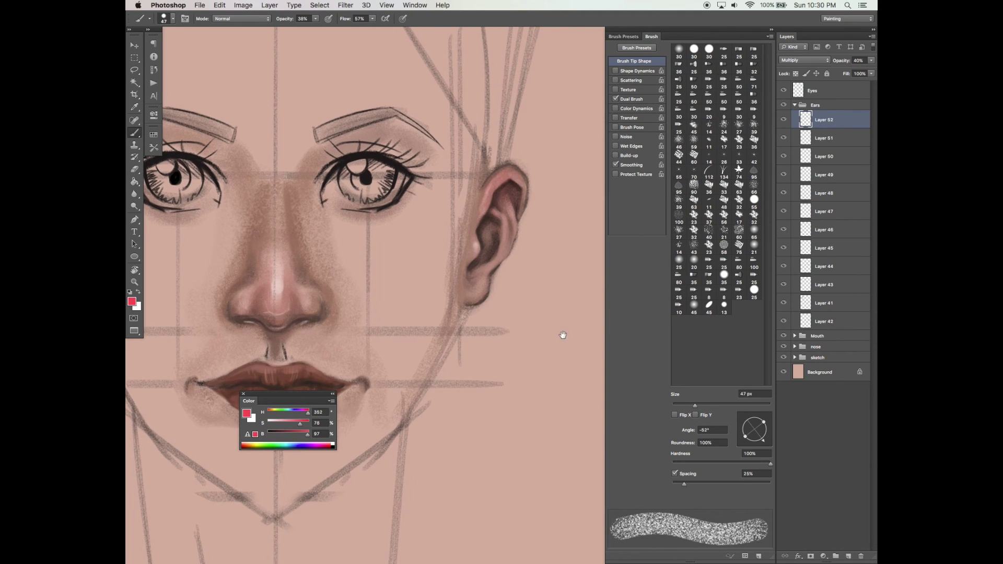
# - Examine the red-tinted ear up close and compare it with the whole face, without the interface in the way
pyautogui.press('v')
pyautogui.scroll(-2, 563, 343)
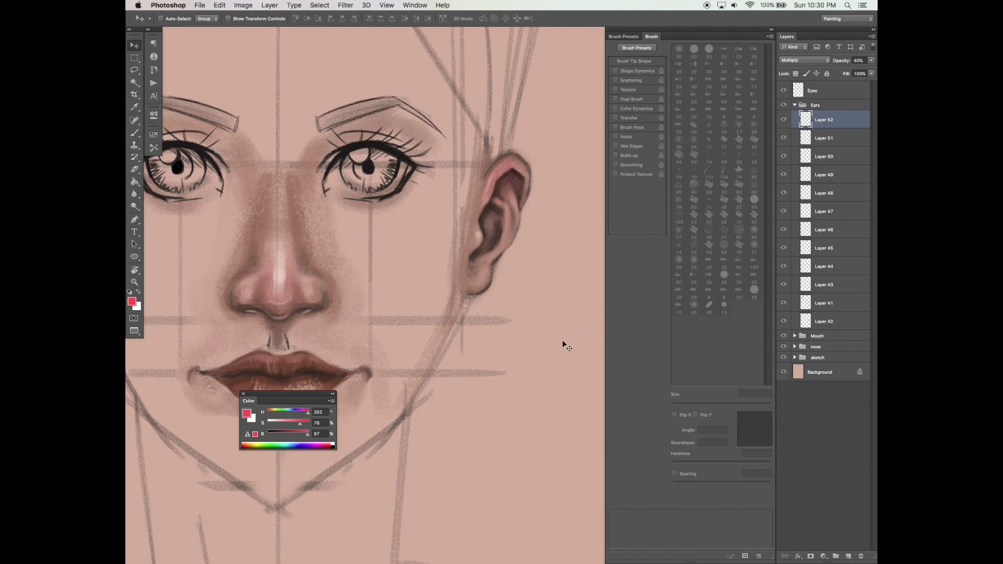
pyautogui.press('Tab')
pyautogui.press('z')
pyautogui.click(573, 327)
pyautogui.moveTo(548, 286); pyautogui.dragTo(611, 371)
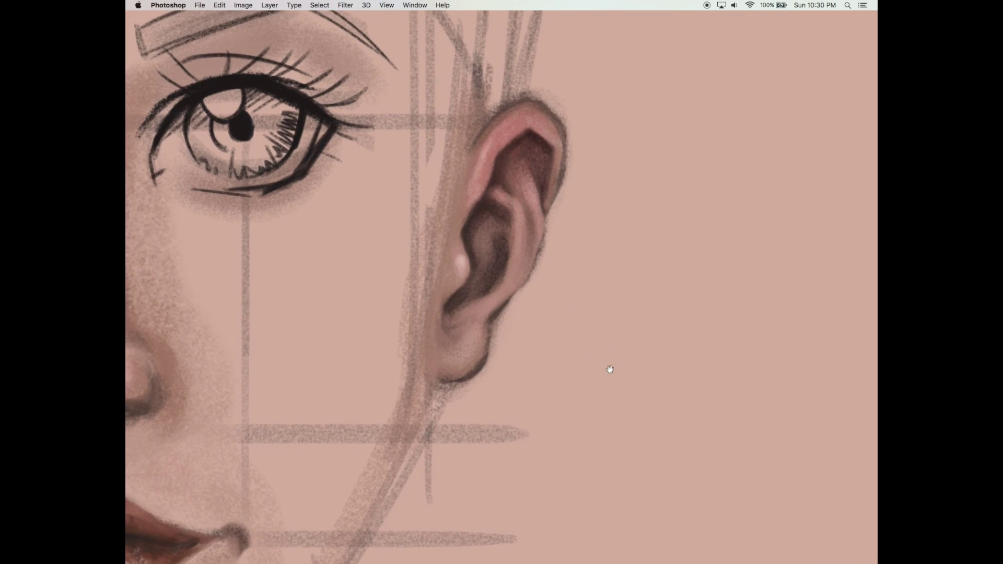
pyautogui.keyDown('alt'); pyautogui.click(707, 315); pyautogui.keyUp('alt')
pyautogui.keyDown('alt'); pyautogui.click(707, 317); pyautogui.keyUp('alt')
pyautogui.moveTo(680, 322); pyautogui.dragTo(643, 312)
pyautogui.moveTo(692, 278); pyautogui.dragTo(692, 271)
pyautogui.press('Tab')
pyautogui.moveTo(524, 379); pyautogui.dragTo(504, 327)
pyautogui.press('b')
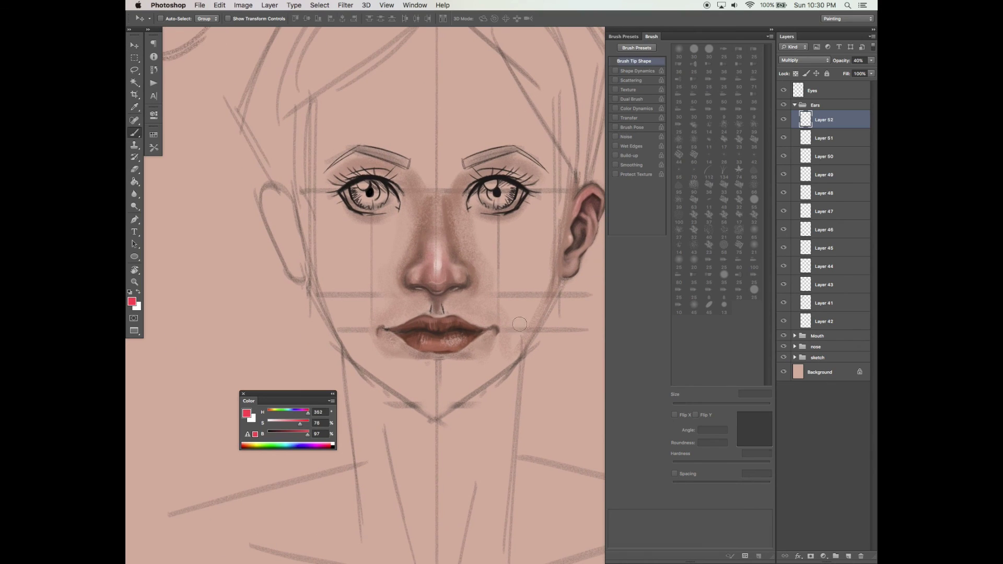
pyautogui.press('v')
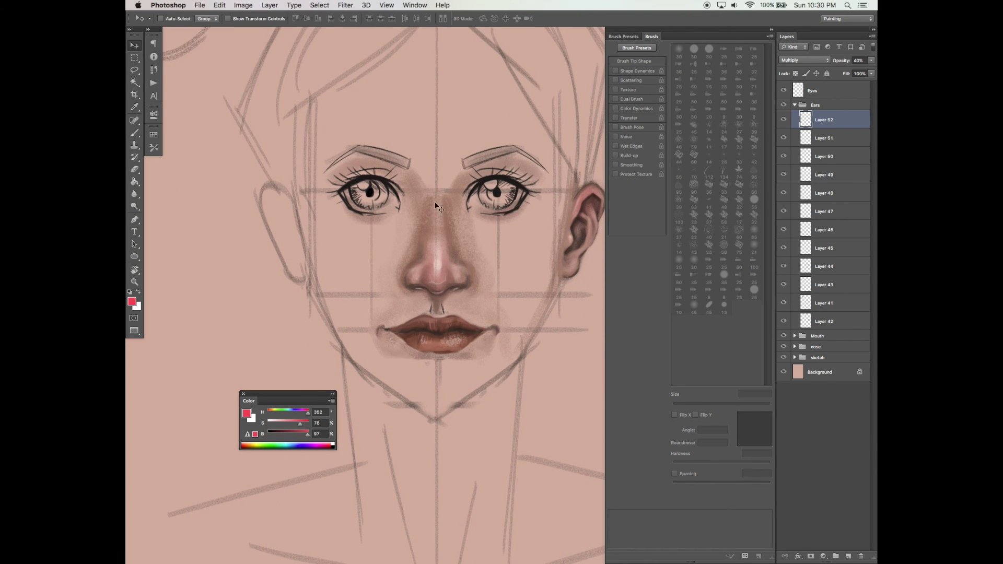
pyautogui.press('Tab')
pyautogui.press('Tab')
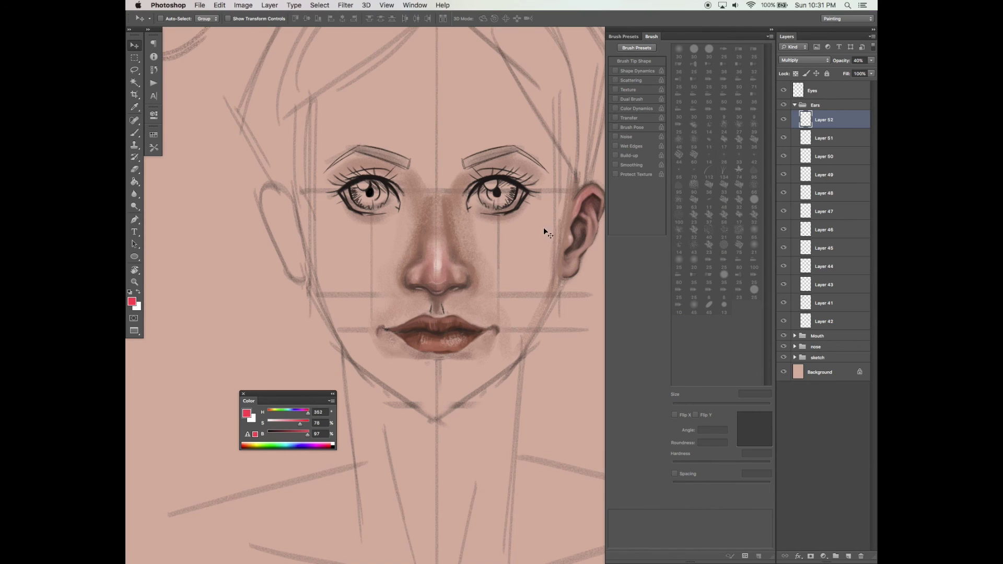